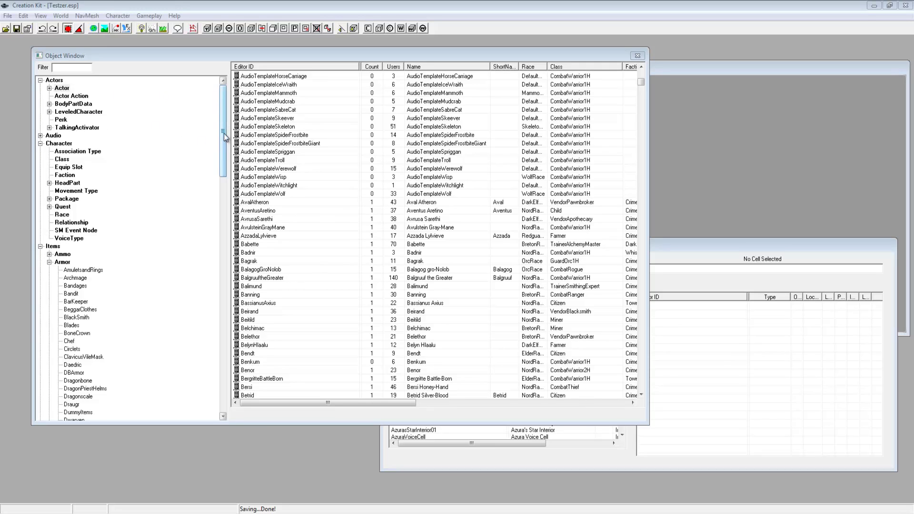
- Filter the Object Window by 'che' and show only the matching Armor records
{"action": "left_click_drag", "start_coordinate": [223, 134], "coordinate": [213, 164]}
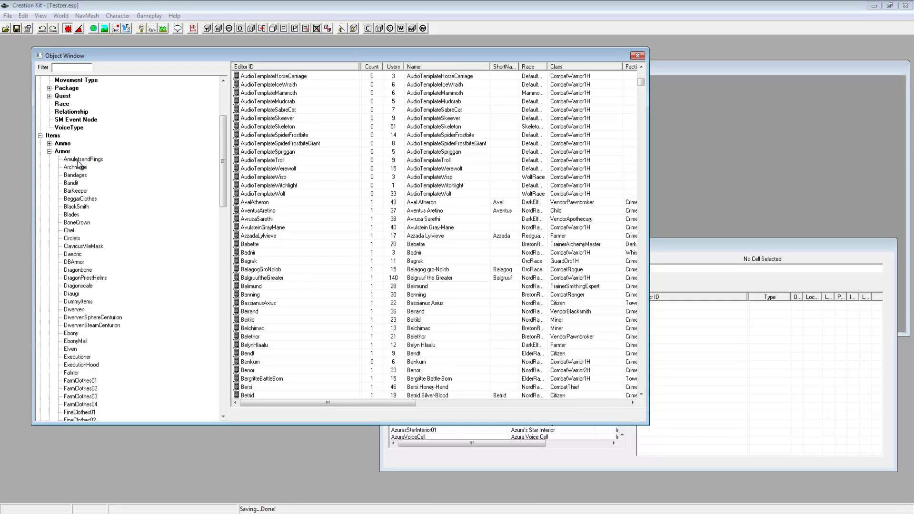
{"action": "left_click", "coordinate": [61, 67]}
{"action": "type", "text": "chef"}
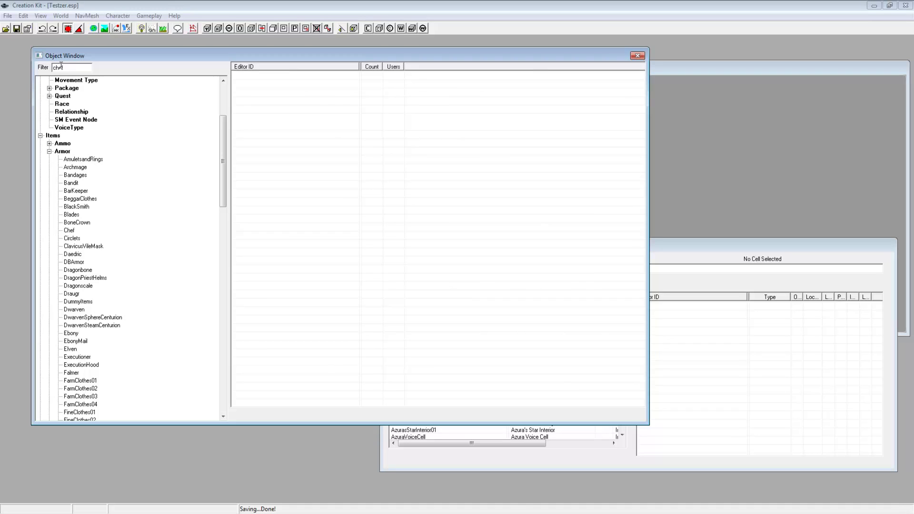
{"action": "left_click", "coordinate": [64, 152]}
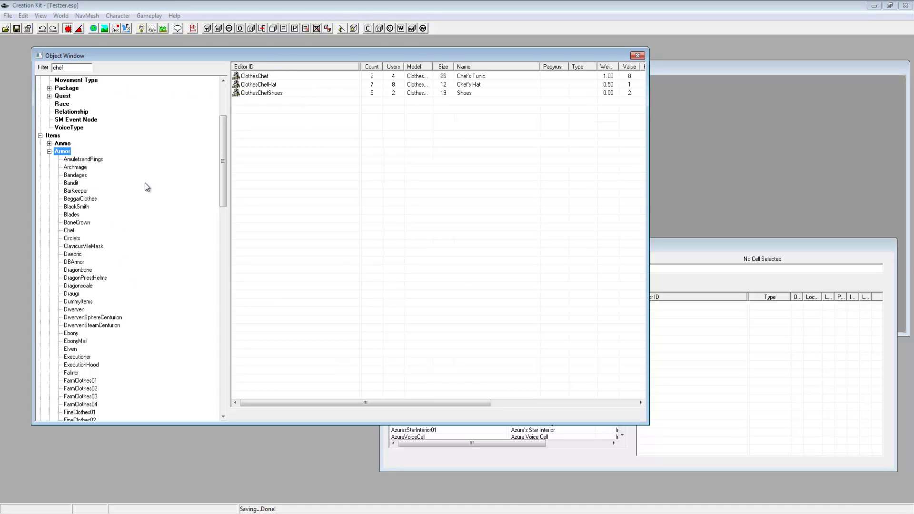
- Duplicate the Chef's Tunic, Chef's Hat and Shoes records, then select the tunic copy
{"action": "left_click", "coordinate": [273, 84]}
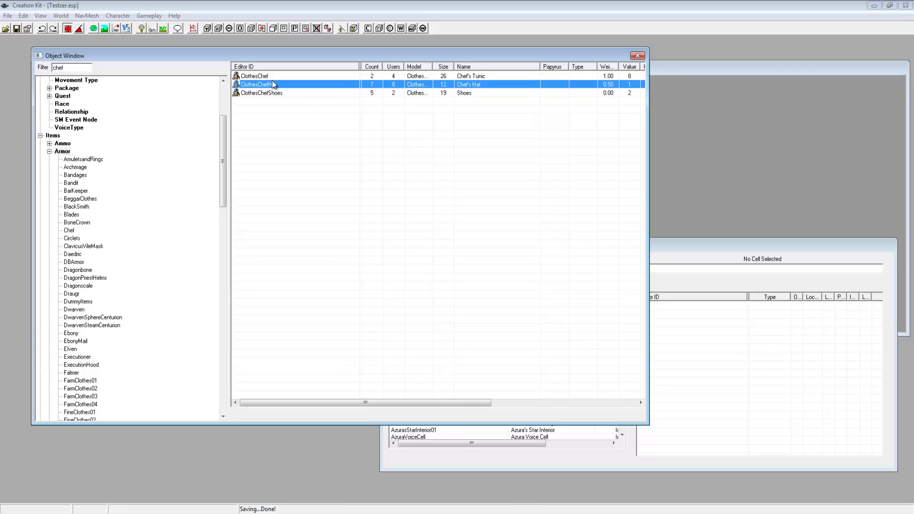
{"action": "left_click", "coordinate": [265, 76]}
{"action": "right_click", "coordinate": [260, 78]}
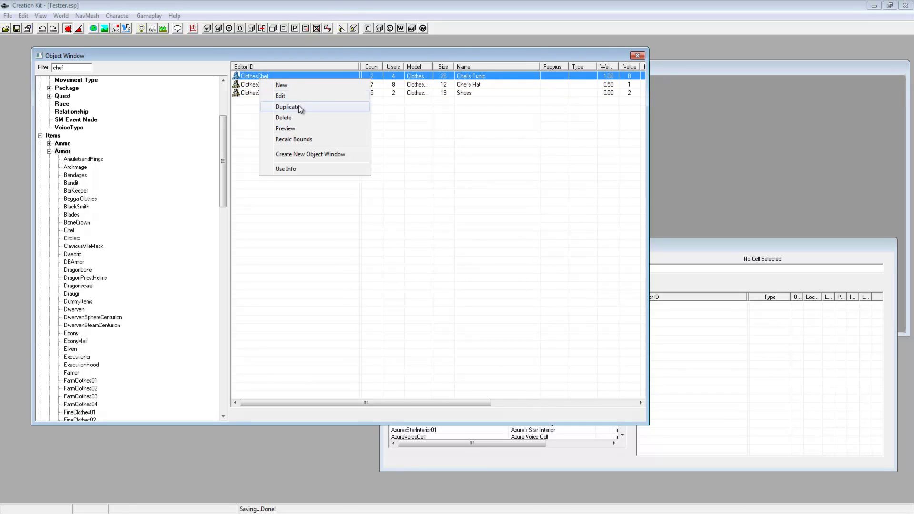
{"action": "left_click", "coordinate": [296, 108]}
{"action": "right_click", "coordinate": [274, 93]}
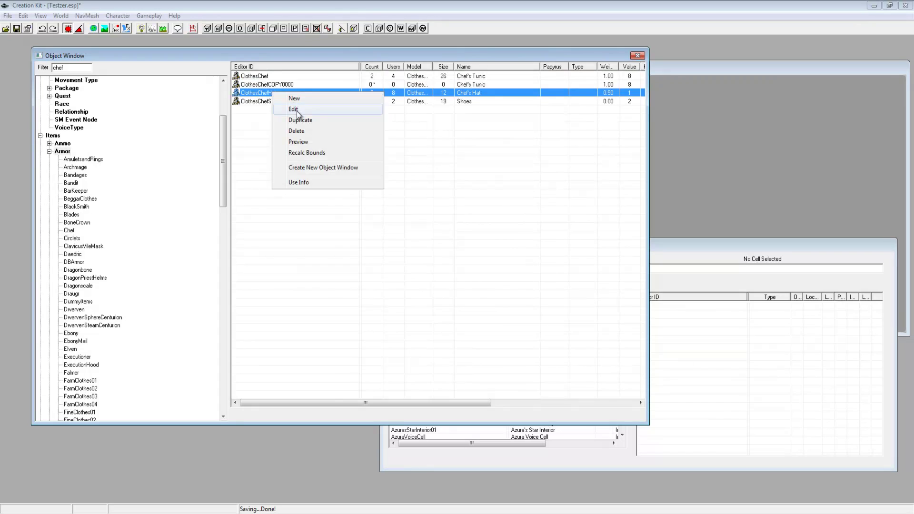
{"action": "left_click", "coordinate": [296, 111]}
{"action": "right_click", "coordinate": [267, 110]}
{"action": "left_click", "coordinate": [293, 139]}
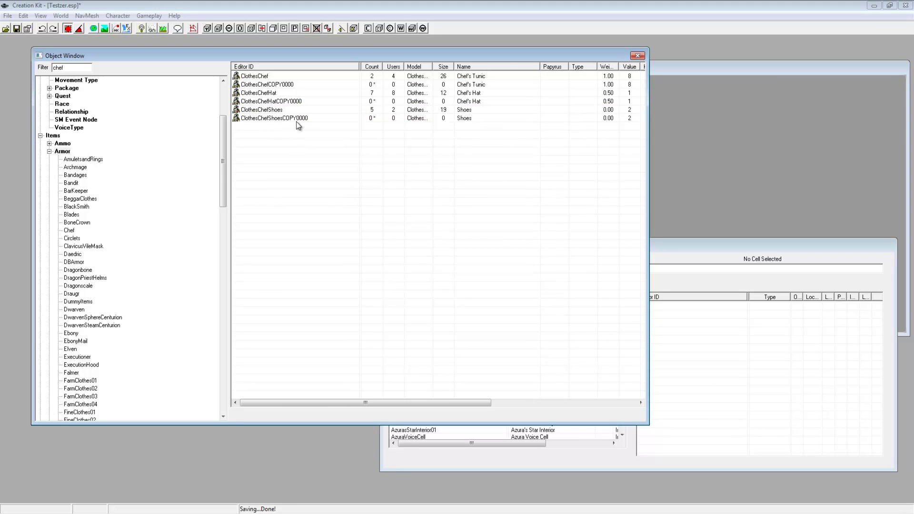
{"action": "left_click", "coordinate": [281, 85]}
{"action": "right_click", "coordinate": [260, 85]}
- Give the tunic copy ID 000GordonRamsay, name Gordons Tunic, armor rating 25, and save as renamed
{"action": "left_click", "coordinate": [279, 102]}
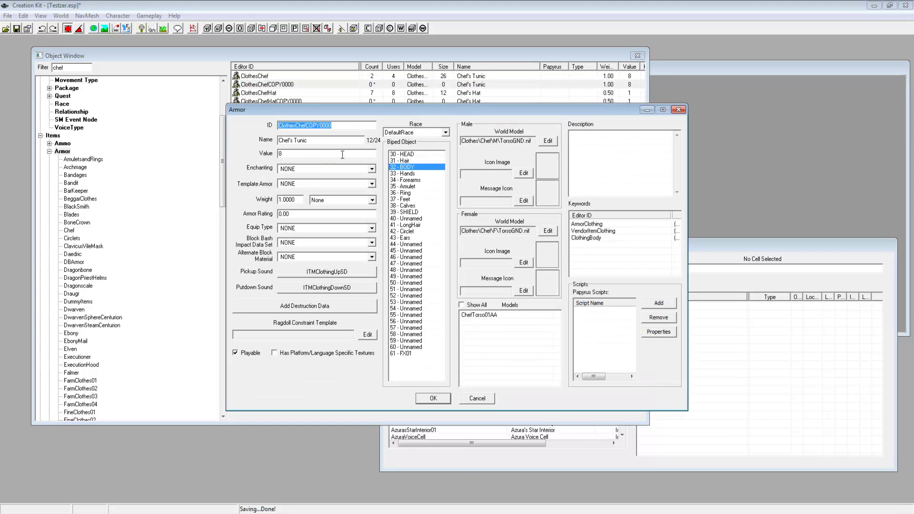
{"action": "type", "text": "000GordonRamsay"}
{"action": "left_click_drag", "start_coordinate": [313, 141], "coordinate": [260, 138]}
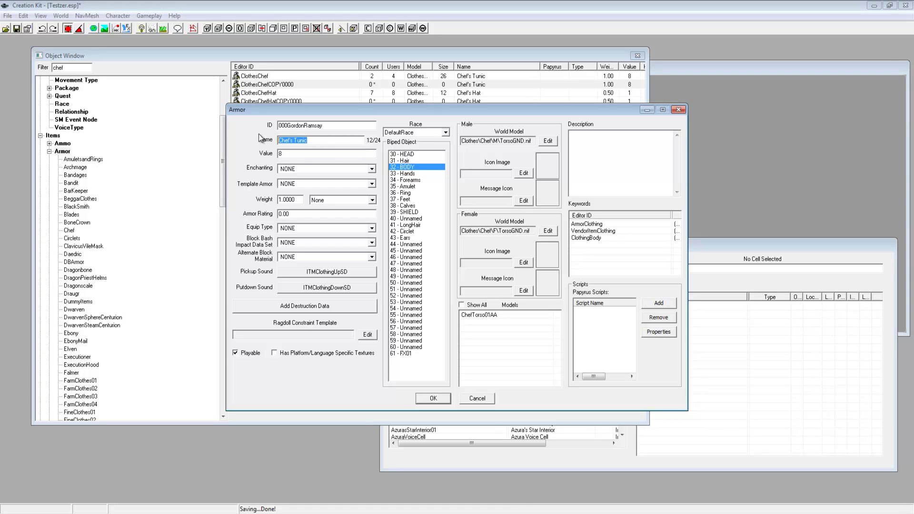
{"action": "type", "text": "Gordons Tuni"}
{"action": "left_click_drag", "start_coordinate": [302, 210], "coordinate": [272, 215]}
{"action": "left_click", "coordinate": [434, 398]}
{"action": "left_click", "coordinate": [484, 303]}
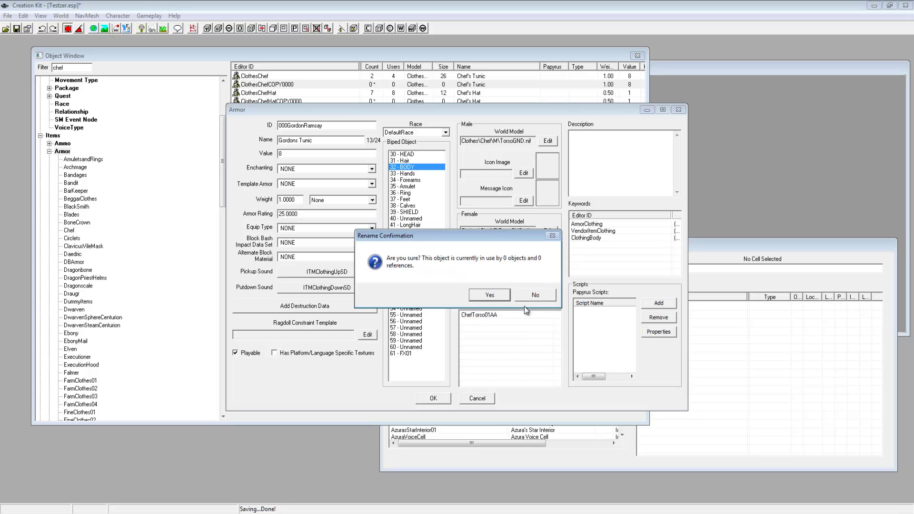
{"action": "left_click", "coordinate": [492, 297]}
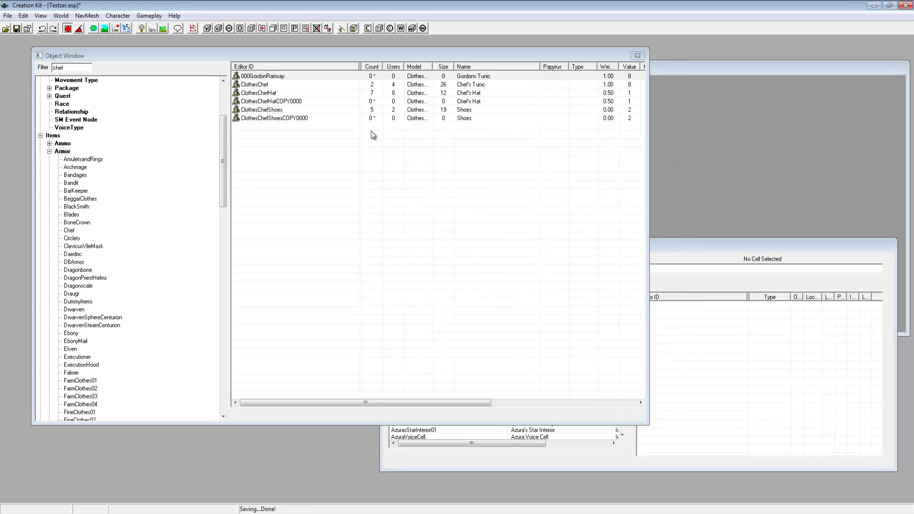
- Edit the hat copy to ID 000GordonRamsayHat, name Gordon's Hat, armor rating 20, and save as renamed
{"action": "right_click", "coordinate": [256, 103]}
{"action": "left_click", "coordinate": [287, 122]}
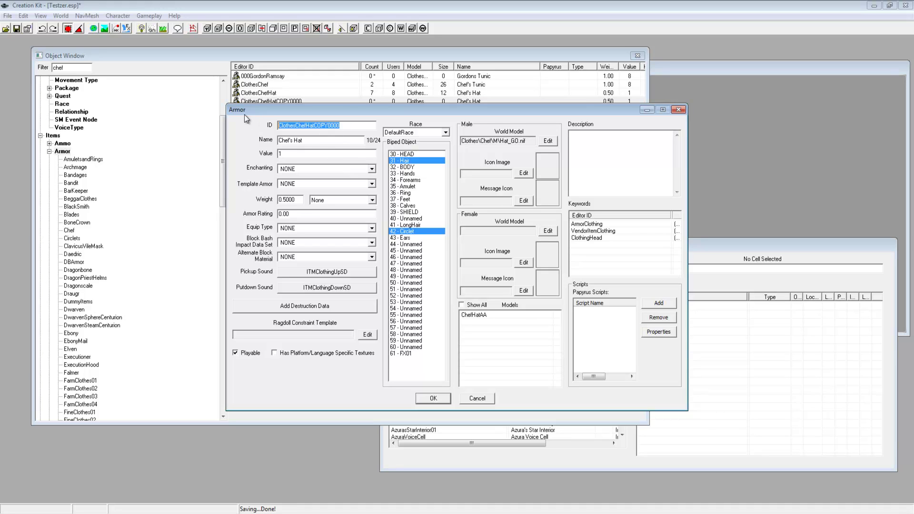
{"action": "type", "text": "000GordonRamsayHat"}
{"action": "key", "text": "Tab"}
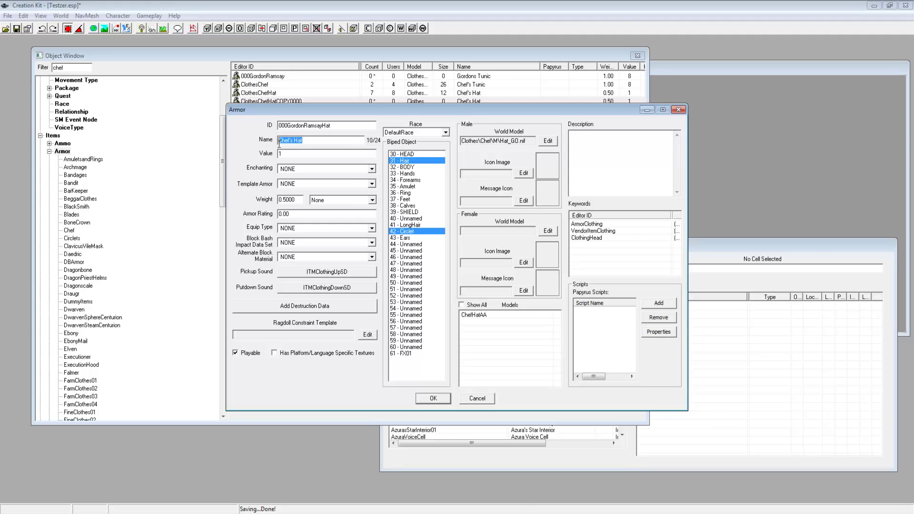
{"action": "type", "text": "Gordon's Ha"}
{"action": "key", "text": "Tab"}
{"action": "type", "text": "20"}
{"action": "left_click", "coordinate": [434, 399]}
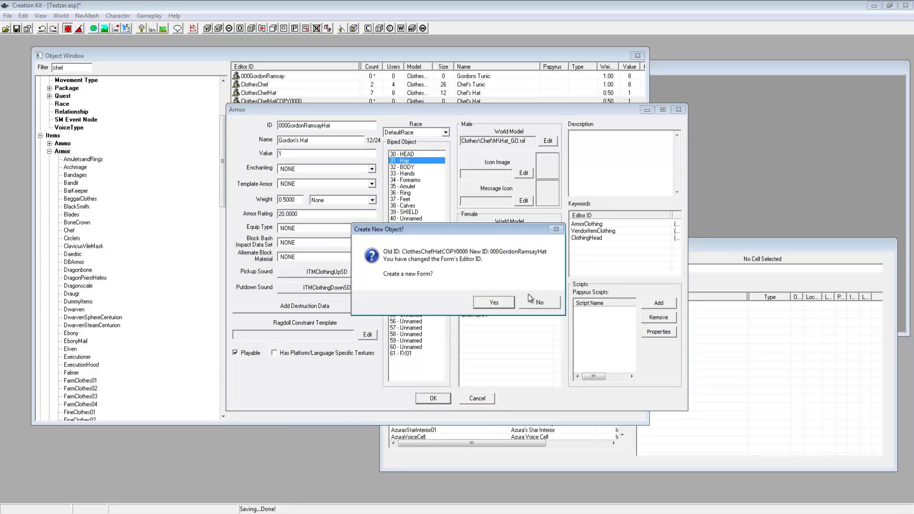
{"action": "left_click", "coordinate": [538, 301]}
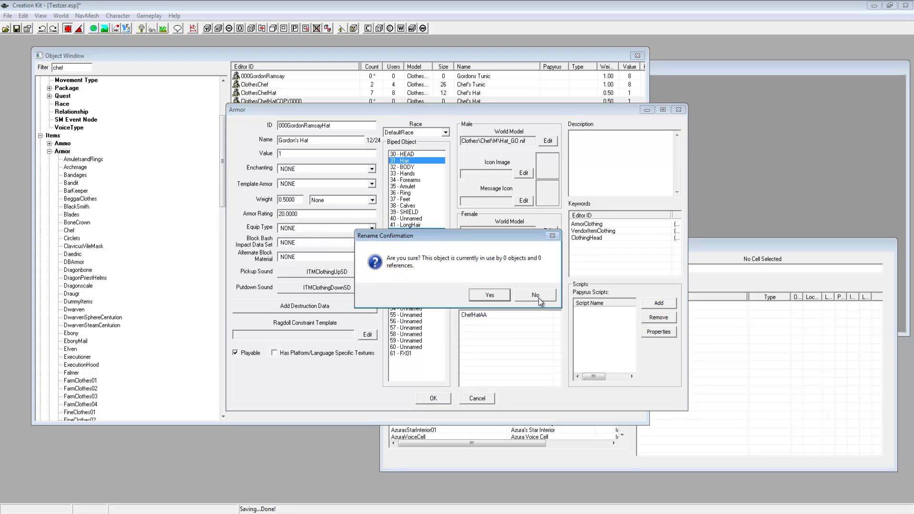
{"action": "left_click", "coordinate": [482, 296]}
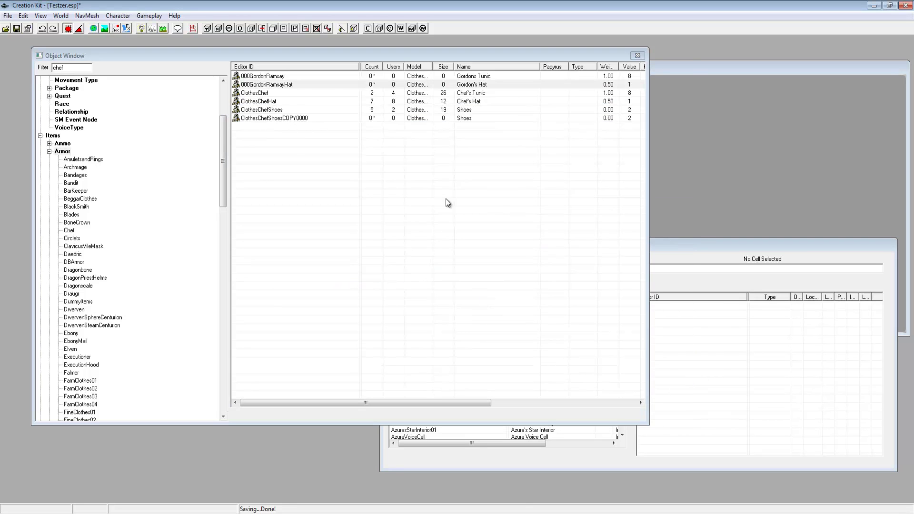
- Edit the shoes copy to ID 000GordonRamsayShoes, name Gordons Slippers, armor rating 15, and save as renamed
{"action": "right_click", "coordinate": [261, 120]}
{"action": "left_click", "coordinate": [284, 139]}
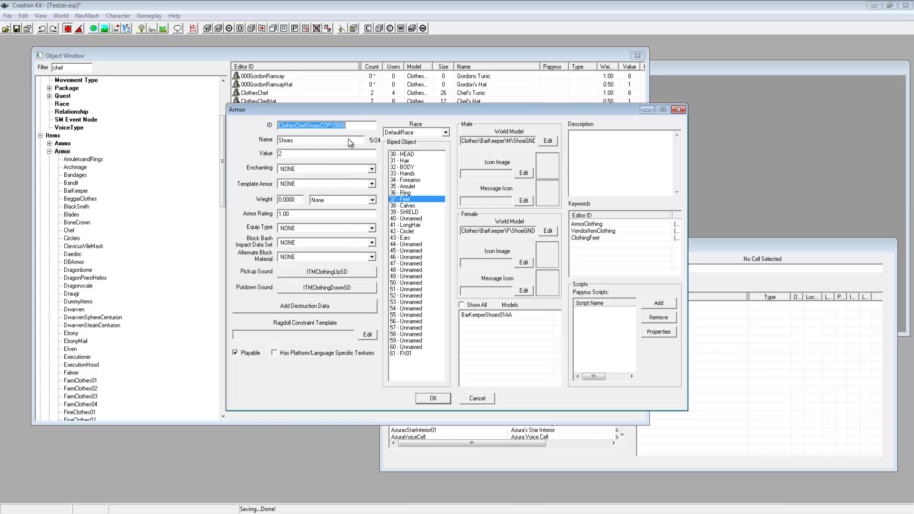
{"action": "type", "text": "000GordonRamsayShoes"}
{"action": "key", "text": "Tab"}
{"action": "type", "text": "G"}
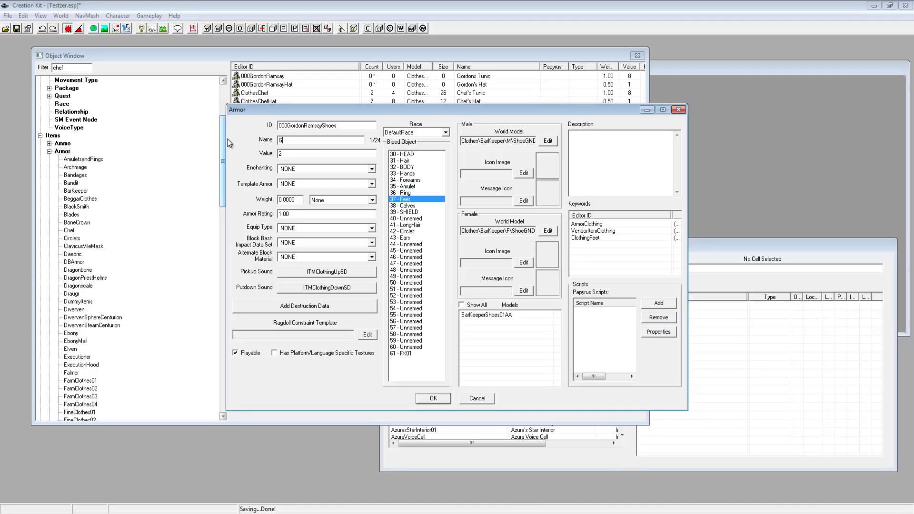
{"action": "type", "text": "ordons Slippers"}
{"action": "left_click_drag", "start_coordinate": [305, 216], "coordinate": [252, 218]}
{"action": "type", "text": "15"}
{"action": "left_click", "coordinate": [432, 401]}
{"action": "left_click", "coordinate": [531, 303]}
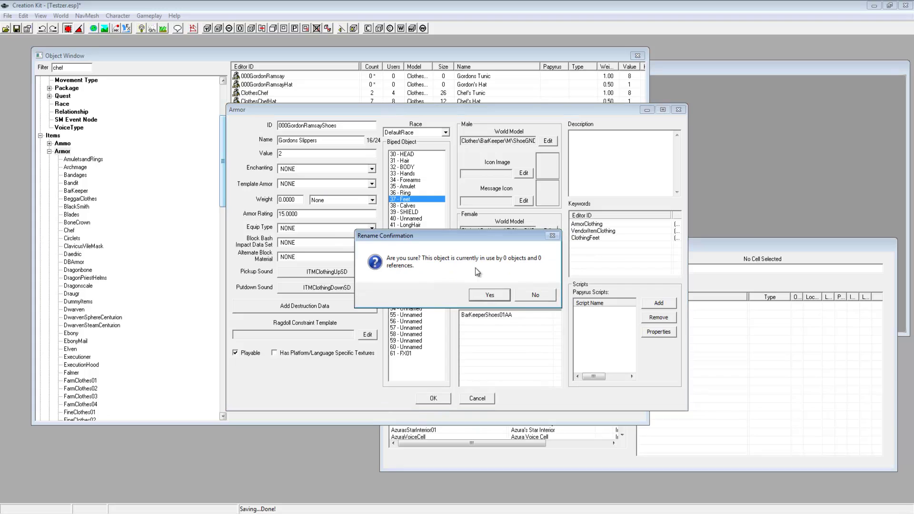
{"action": "left_click", "coordinate": [477, 291]}
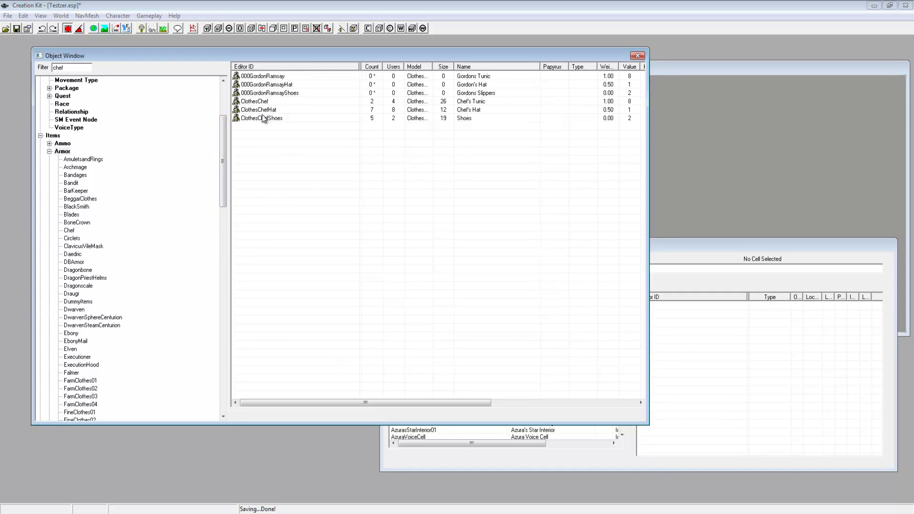
- Clear the chef filter, list the Enchantment records, and scroll to the EnchDragonPriestMask entries
{"action": "left_click_drag", "start_coordinate": [222, 148], "coordinate": [221, 306]}
{"action": "left_click", "coordinate": [72, 286]}
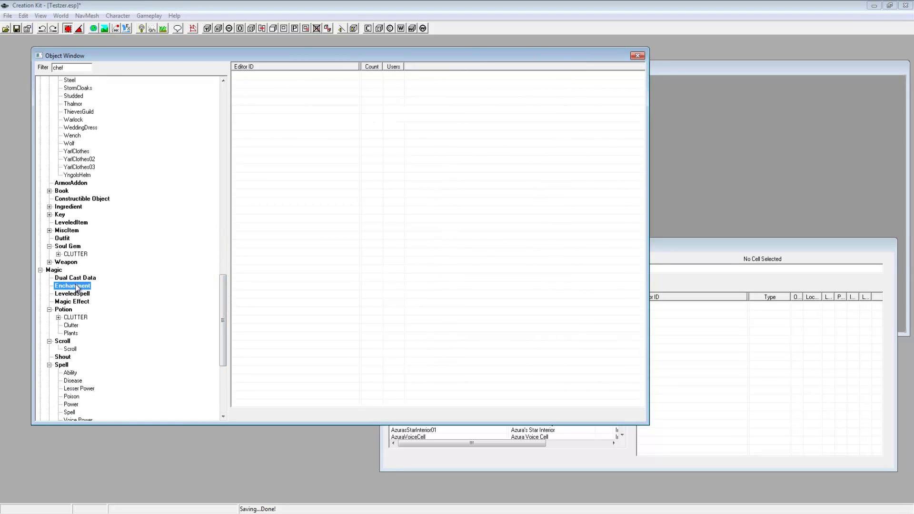
{"action": "key", "text": "shift+Tab"}
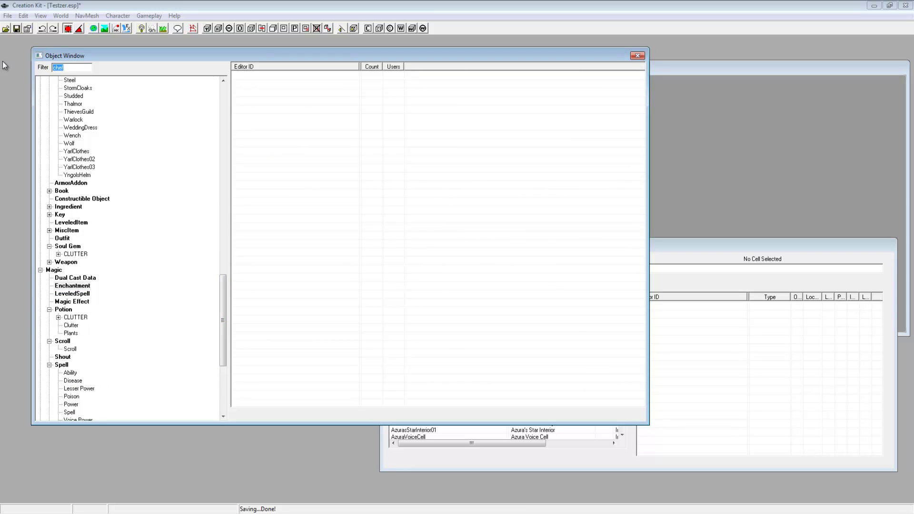
{"action": "key", "text": "BackSpace"}
{"action": "scroll", "coordinate": [342, 175], "scroll_direction": "down", "scroll_amount": 10}
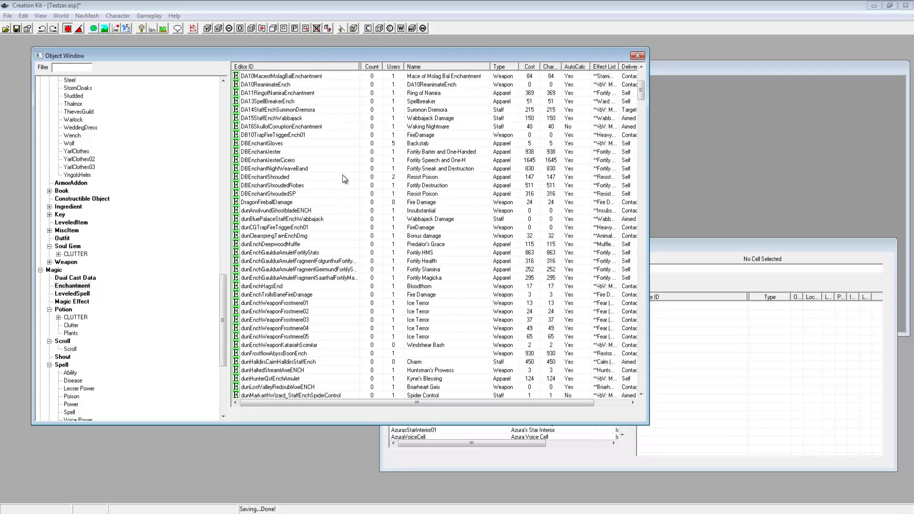
{"action": "scroll", "coordinate": [332, 203], "scroll_direction": "down", "scroll_amount": 20}
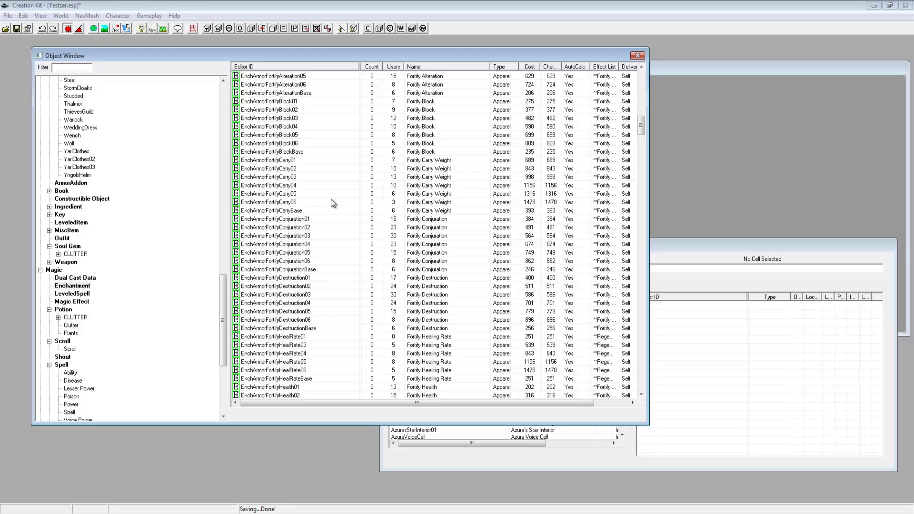
{"action": "scroll", "coordinate": [332, 203], "scroll_direction": "down", "scroll_amount": 6}
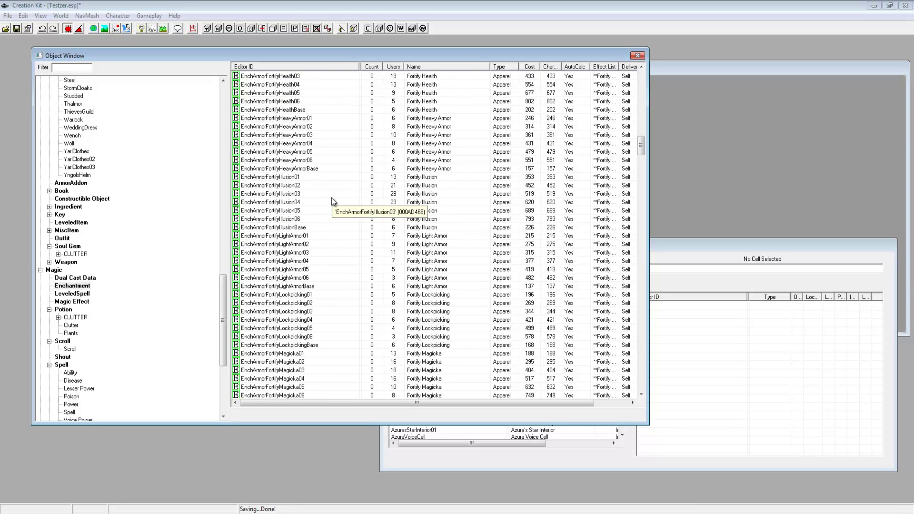
{"action": "scroll", "coordinate": [332, 198], "scroll_direction": "down", "scroll_amount": 16}
{"action": "scroll", "coordinate": [330, 200], "scroll_direction": "down", "scroll_amount": 20}
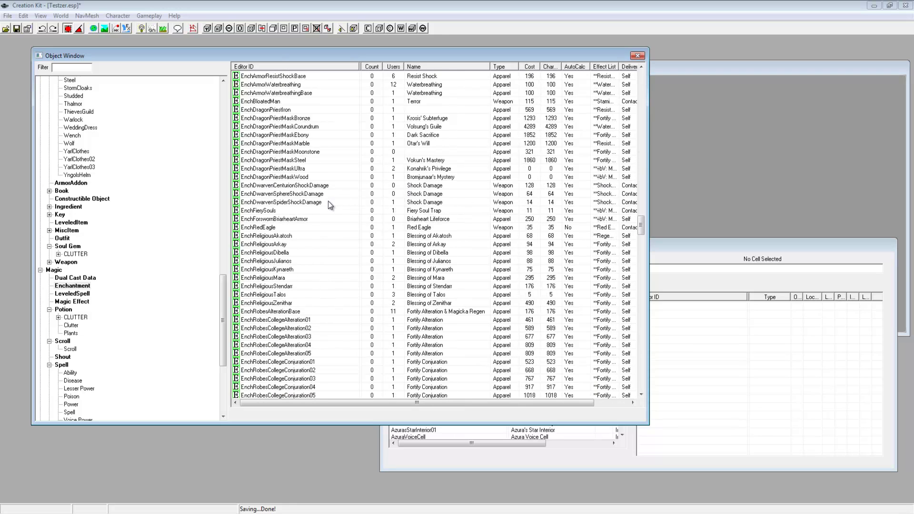
{"action": "scroll", "coordinate": [329, 200], "scroll_direction": "down", "scroll_amount": 9}
{"action": "scroll", "coordinate": [329, 198], "scroll_direction": "down", "scroll_amount": 5}
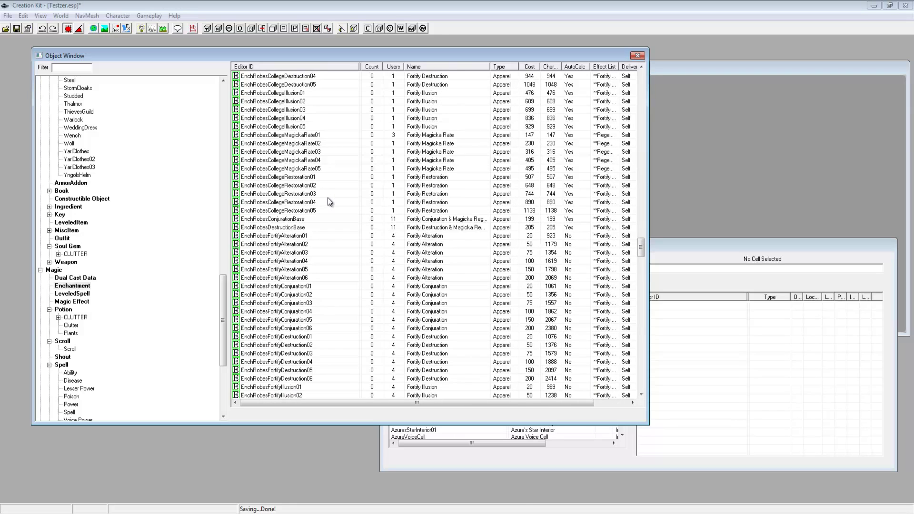
{"action": "scroll", "coordinate": [327, 202], "scroll_direction": "down", "scroll_amount": 20}
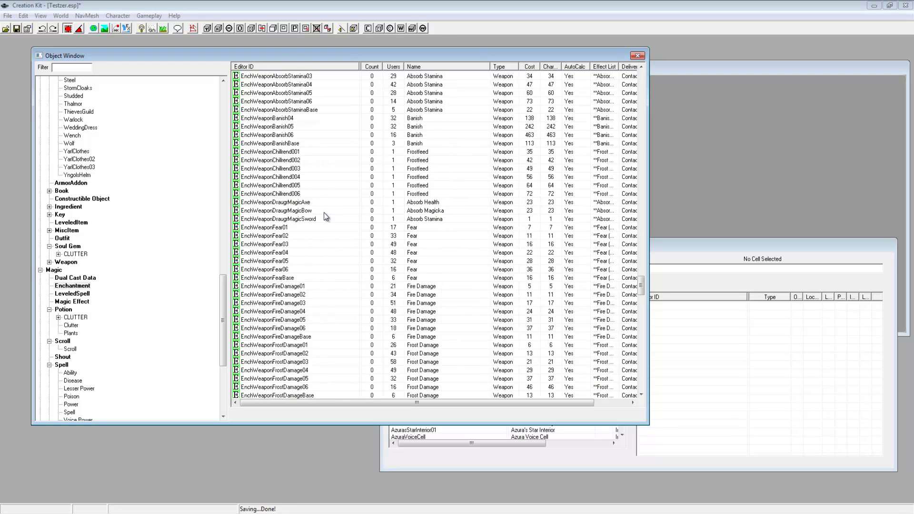
{"action": "scroll", "coordinate": [324, 212], "scroll_direction": "down", "scroll_amount": 4}
{"action": "scroll", "coordinate": [325, 212], "scroll_direction": "up", "scroll_amount": 20}
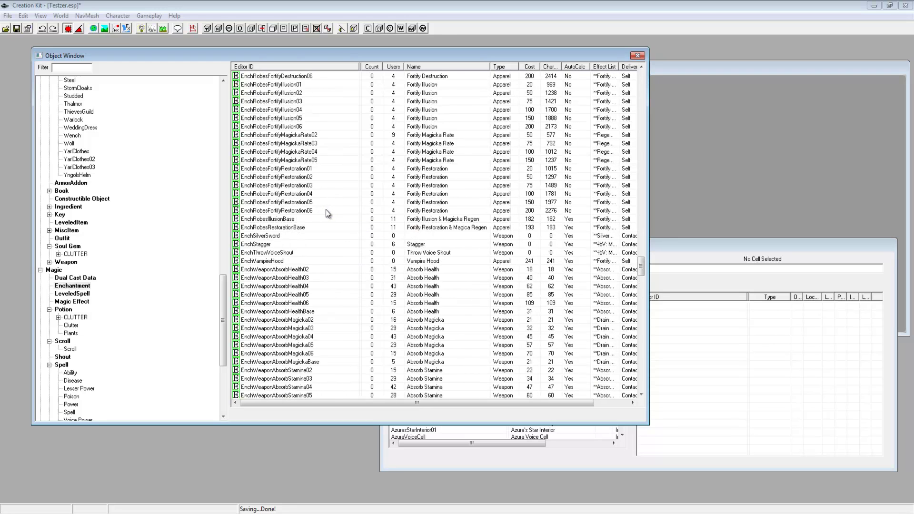
{"action": "scroll", "coordinate": [324, 210], "scroll_direction": "up", "scroll_amount": 8}
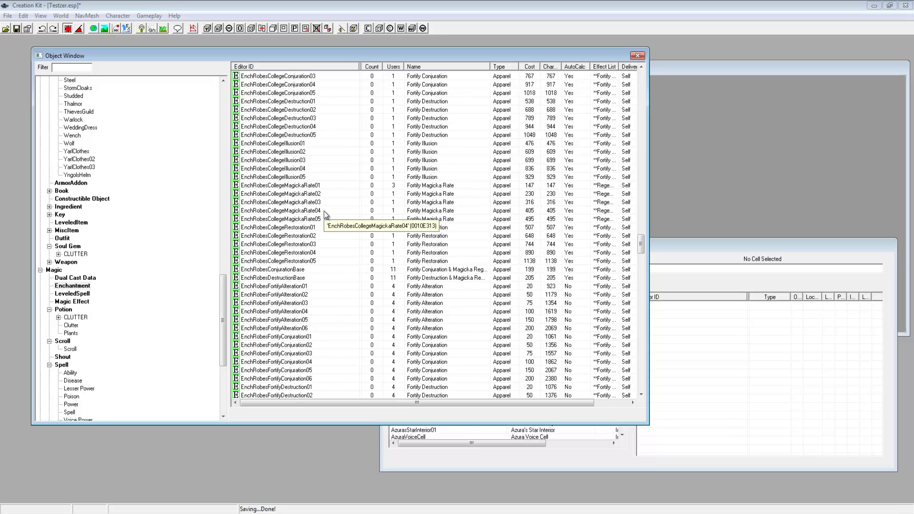
{"action": "scroll", "coordinate": [321, 207], "scroll_direction": "up", "scroll_amount": 9}
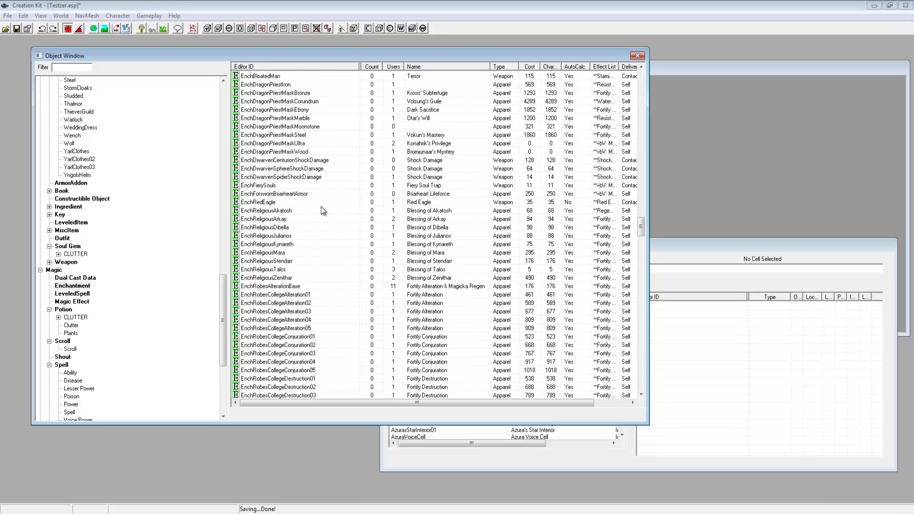
- Browse the Dragon Priest mask enchantments and select EnchDragonPriestMaskCorundum
{"action": "left_click", "coordinate": [318, 204]}
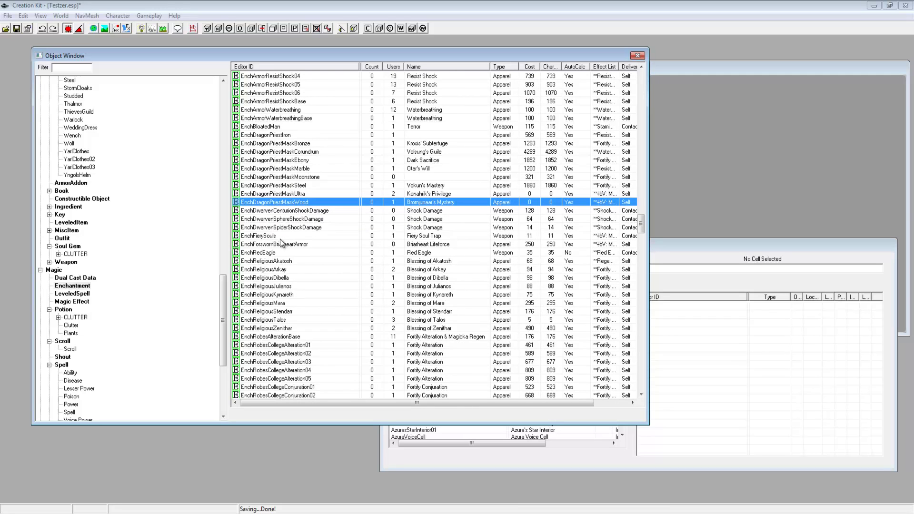
{"action": "scroll", "coordinate": [410, 275], "scroll_direction": "up", "scroll_amount": 4}
{"action": "left_click", "coordinate": [316, 287]}
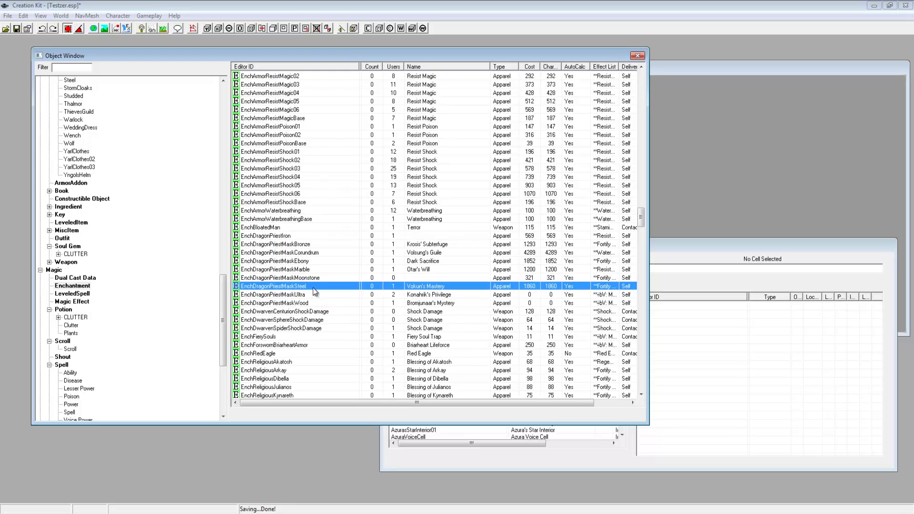
{"action": "left_click", "coordinate": [314, 279]}
{"action": "left_click", "coordinate": [287, 253]}
{"action": "left_click", "coordinate": [269, 244]}
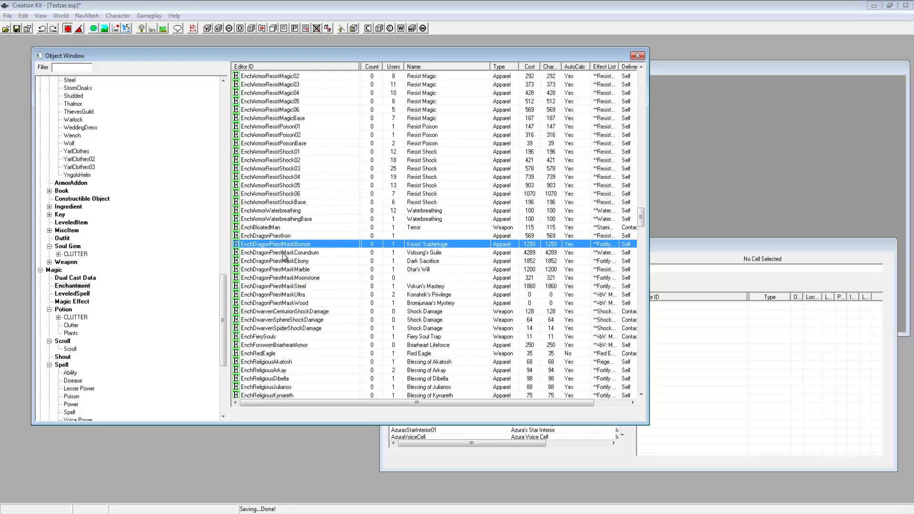
{"action": "left_click", "coordinate": [282, 254]}
{"action": "left_click", "coordinate": [280, 261]}
{"action": "left_click", "coordinate": [279, 253]}
{"action": "left_click", "coordinate": [279, 269]}
{"action": "left_click", "coordinate": [279, 261]}
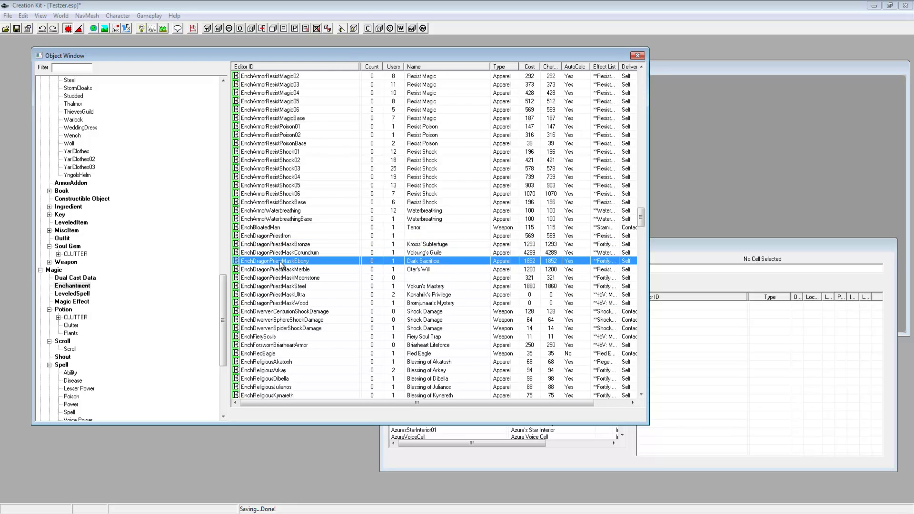
{"action": "left_click", "coordinate": [300, 270]}
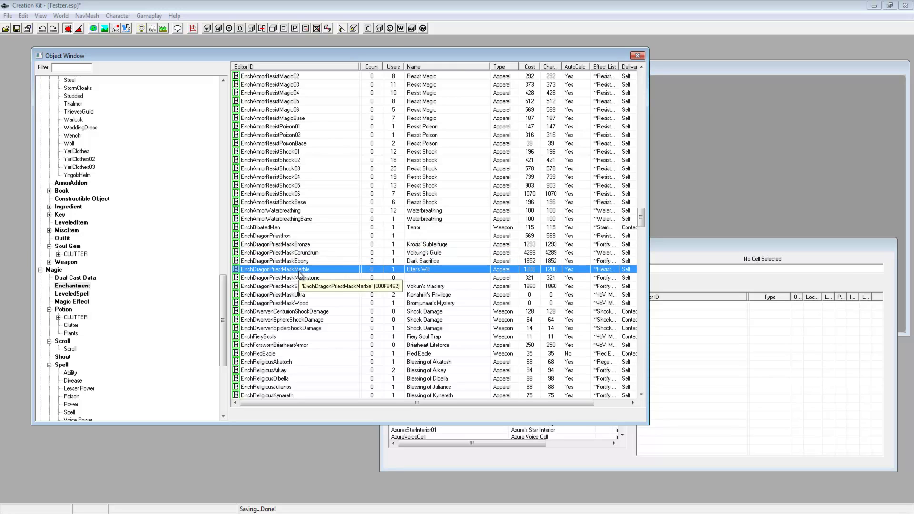
{"action": "left_click", "coordinate": [275, 245]}
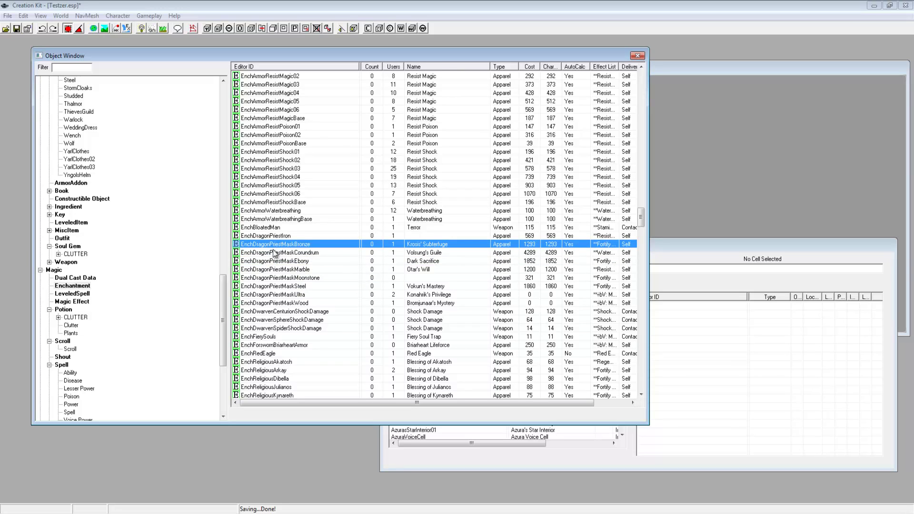
{"action": "left_click", "coordinate": [275, 253]}
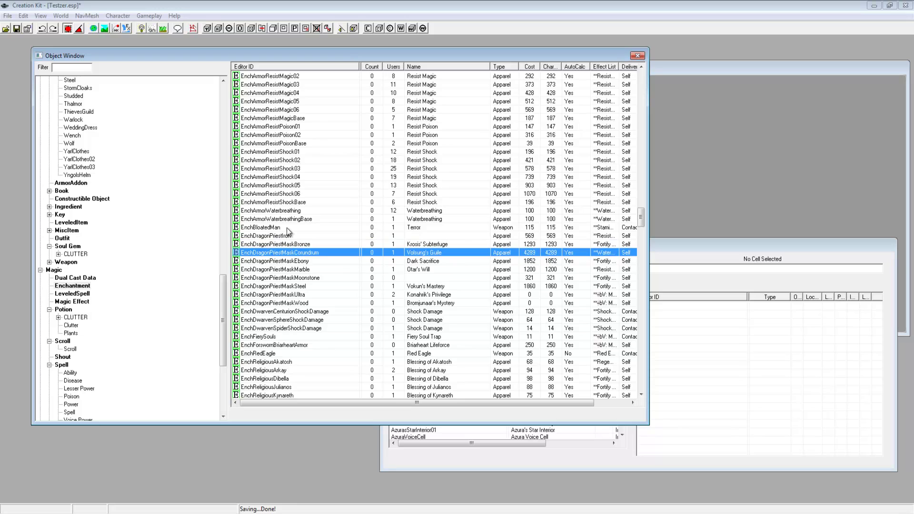
- Inspect Volsung's Guile's three effects without changes, then duplicate the enchantment
{"action": "double_click", "coordinate": [274, 253]}
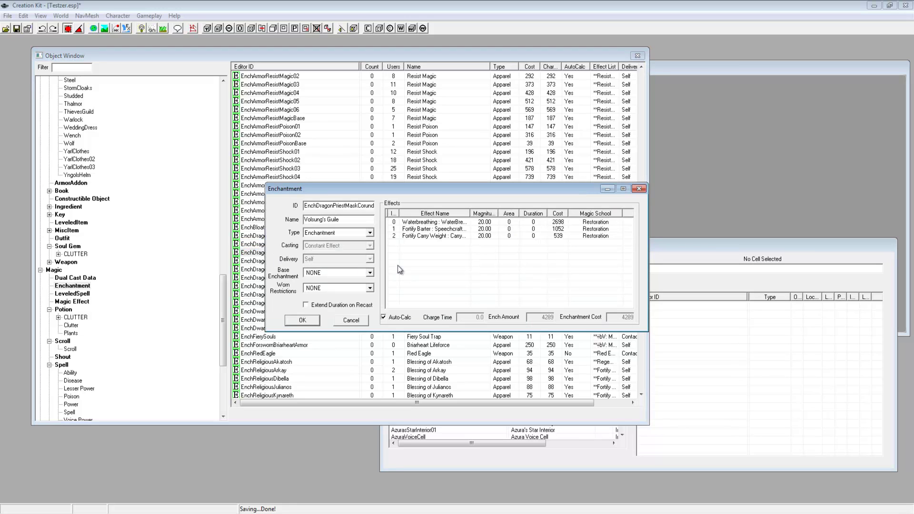
{"action": "left_click", "coordinate": [446, 223]}
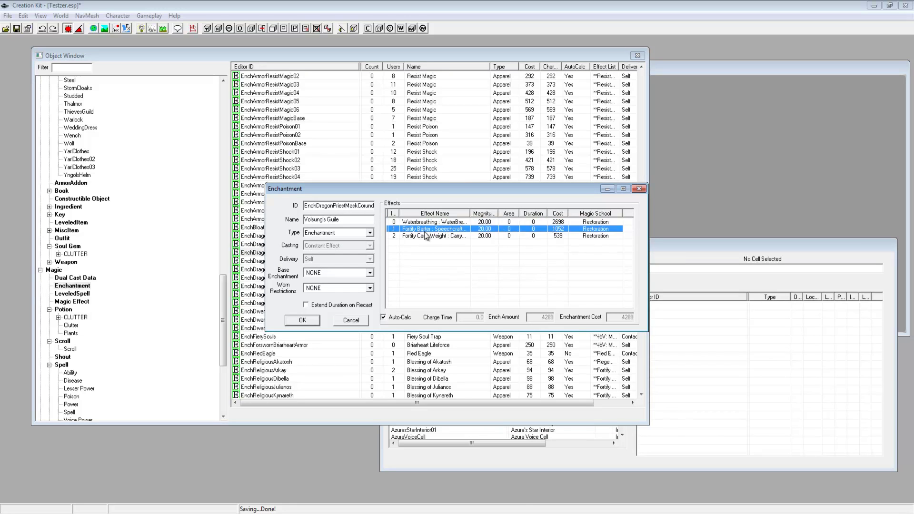
{"action": "left_click", "coordinate": [431, 236]}
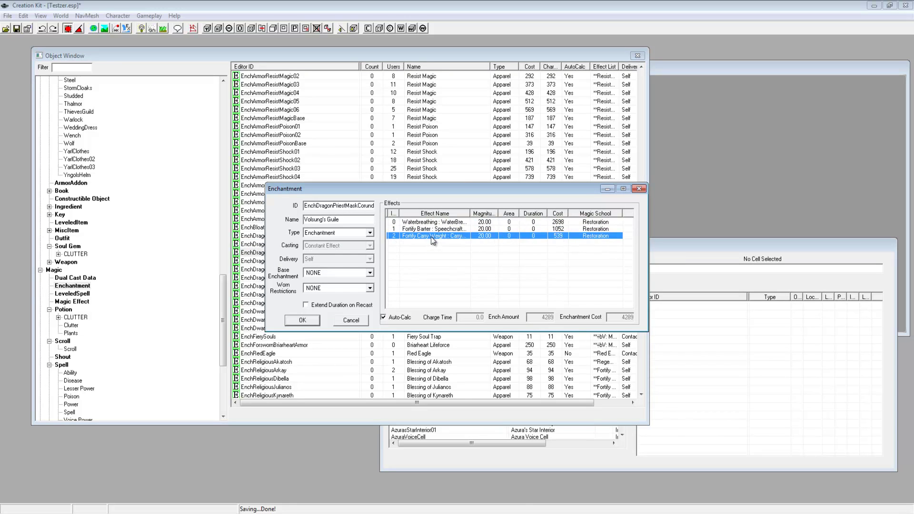
{"action": "left_click", "coordinate": [350, 321]}
{"action": "right_click", "coordinate": [278, 253]}
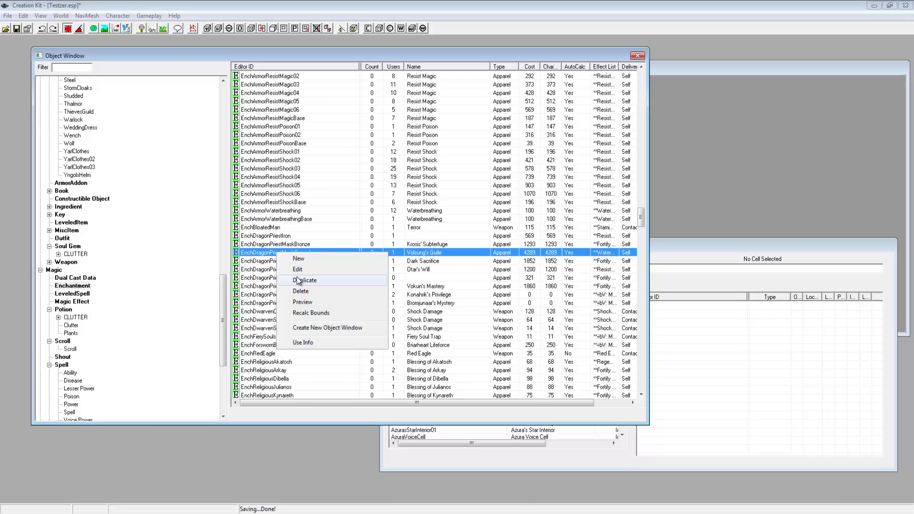
{"action": "left_click", "coordinate": [298, 280]}
- Set the copied enchantment's ID to 000GordonHatEnch and its name to Gordons Rage
{"action": "right_click", "coordinate": [291, 261]}
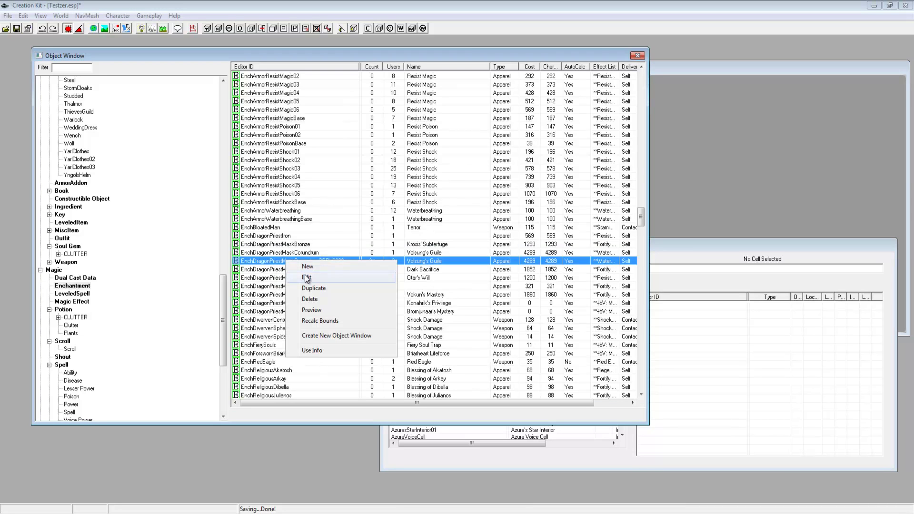
{"action": "left_click", "coordinate": [309, 278]}
{"action": "double_click", "coordinate": [357, 205]}
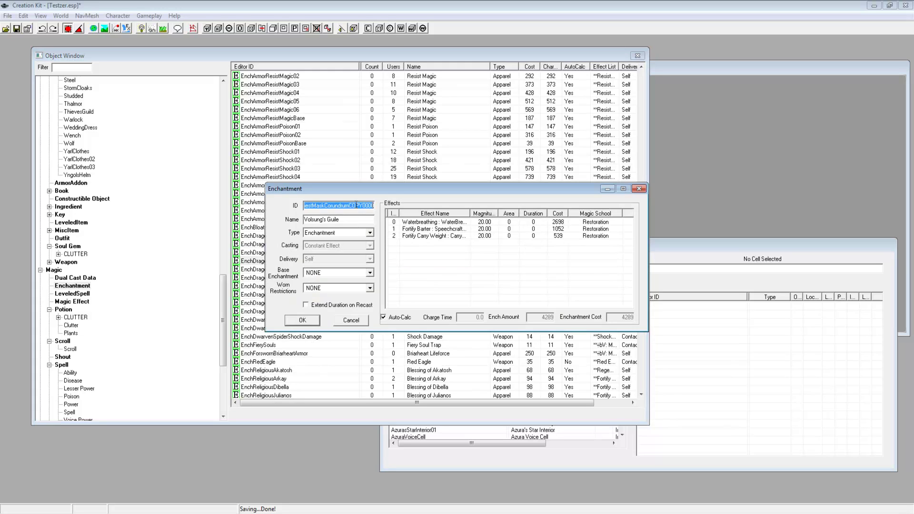
{"action": "type", "text": "000Gordo"}
{"action": "type", "text": "n"}
{"action": "type", "text": "HatSpell"}
{"action": "key", "text": "BackSpace"}
{"action": "key", "text": "BackSpace"}
{"action": "key", "text": "BackSpace"}
{"action": "type", "text": "Ench"}
{"action": "left_click_drag", "start_coordinate": [374, 217], "coordinate": [267, 218]}
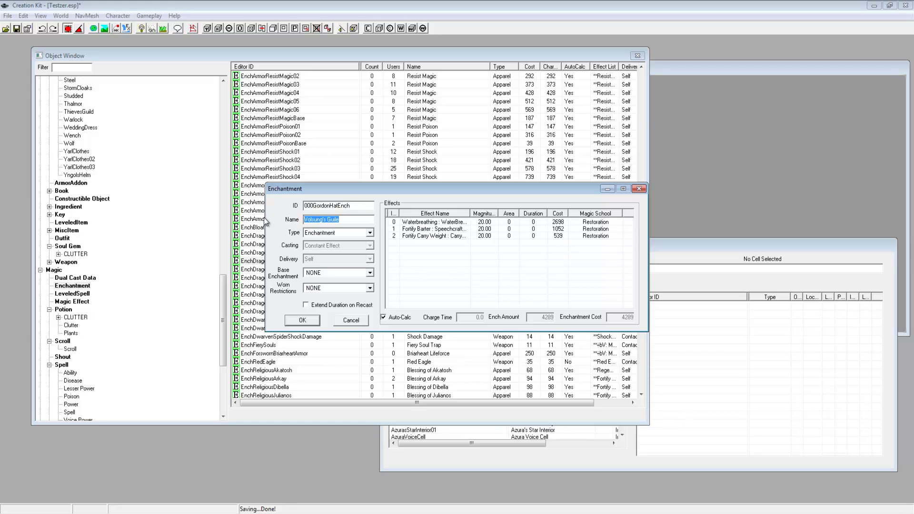
{"action": "type", "text": "Gordons Rage"}
- Delete the Waterbreathing, Fortify Carry Weight and Fortify Barter effects
{"action": "left_click", "coordinate": [423, 223]}
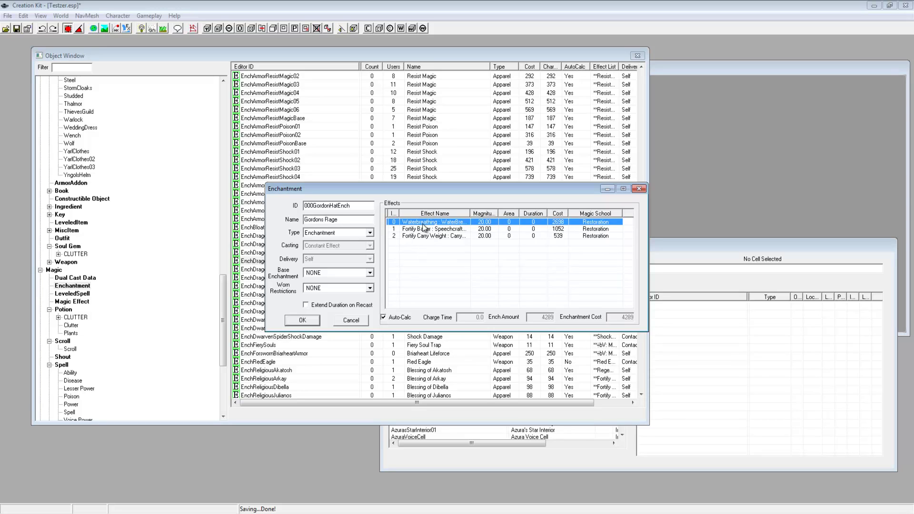
{"action": "key", "text": "Delete"}
{"action": "left_click", "coordinate": [482, 292]}
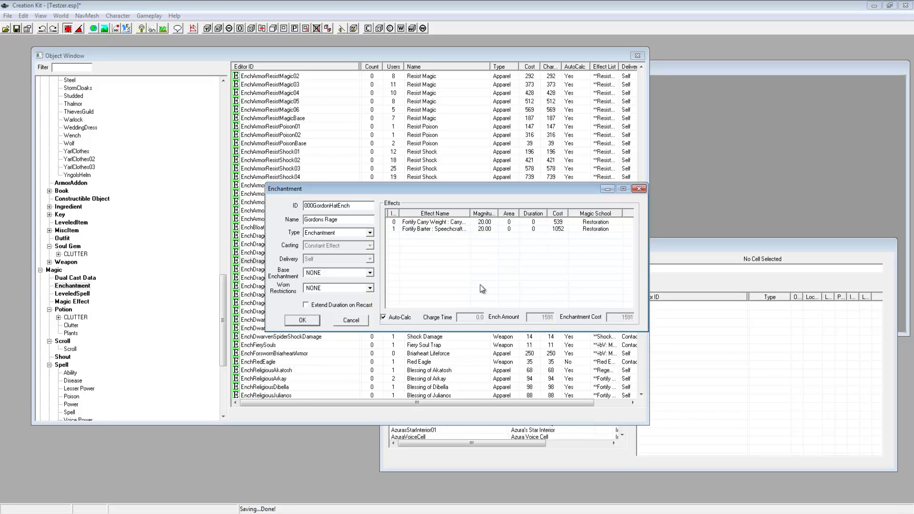
{"action": "left_click", "coordinate": [427, 229]}
{"action": "key", "text": "Delete"}
{"action": "left_click", "coordinate": [475, 291]}
{"action": "left_click", "coordinate": [422, 223]}
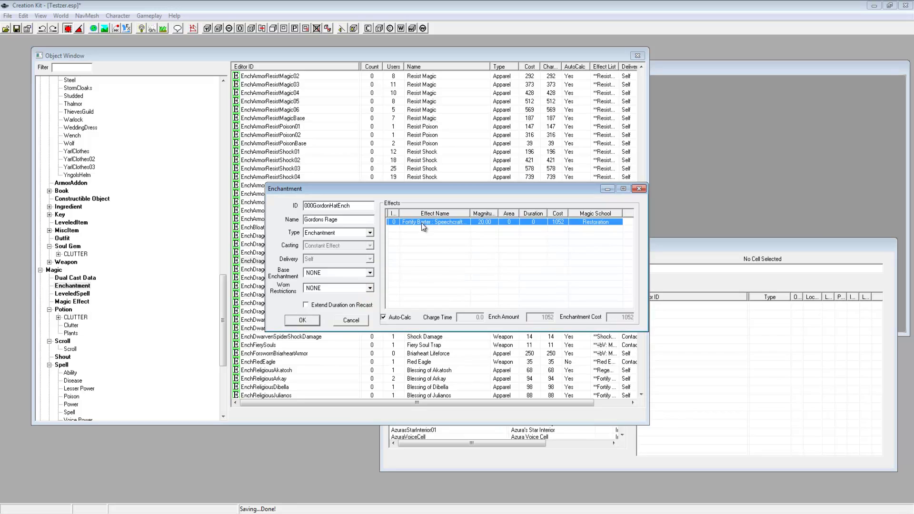
{"action": "key", "text": "Delete"}
{"action": "key", "text": "Return"}
- Add an EnchFortifyHealRateConstantSelf (Regenerate Health) effect with magnitude 50 to Gordons Rage
{"action": "right_click", "coordinate": [446, 238]}
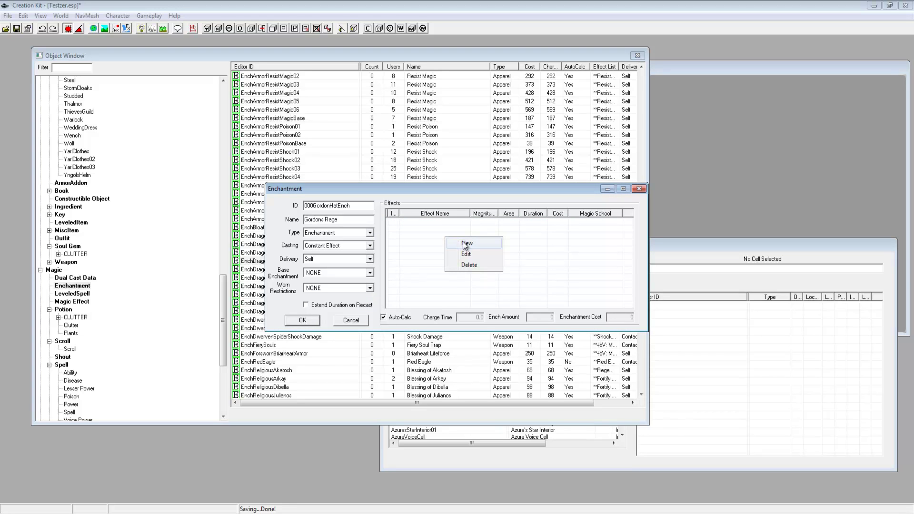
{"action": "left_click", "coordinate": [464, 243]}
{"action": "left_click", "coordinate": [321, 228]}
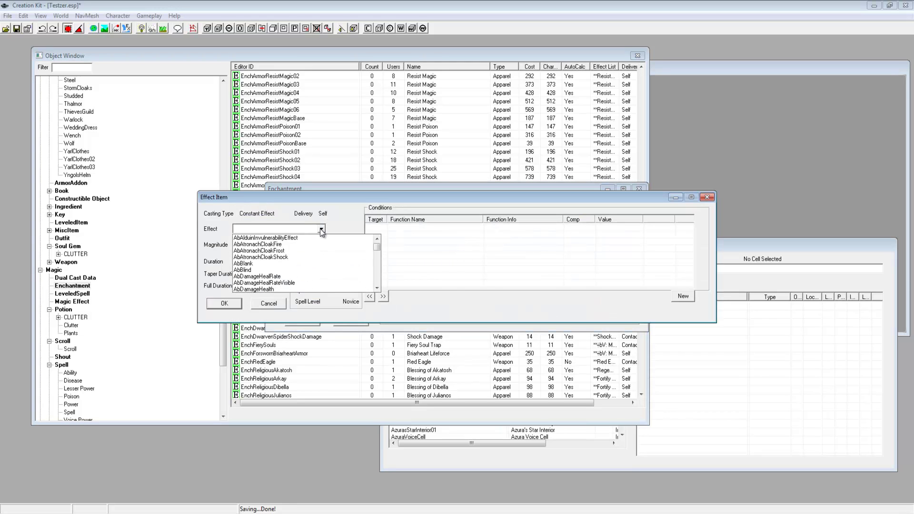
{"action": "left_click_drag", "start_coordinate": [377, 244], "coordinate": [318, 290]}
{"action": "scroll", "coordinate": [318, 289], "scroll_direction": "up", "scroll_amount": 2}
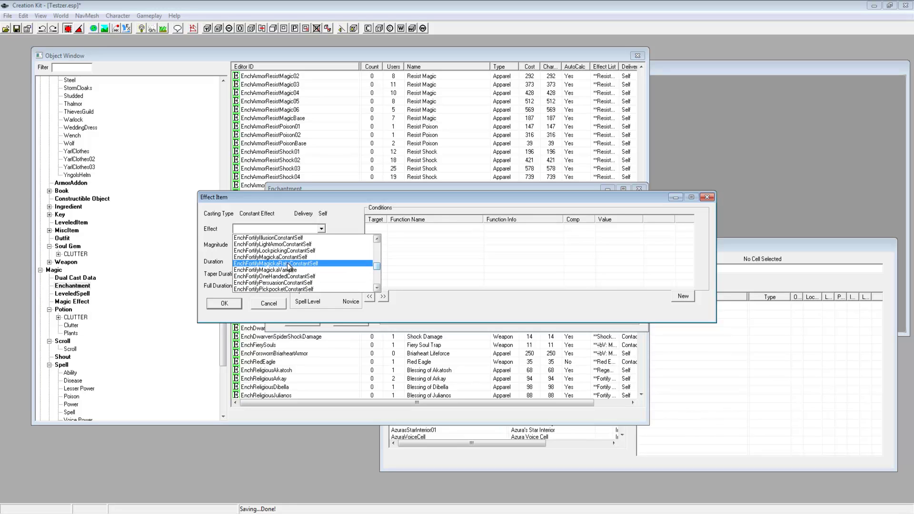
{"action": "scroll", "coordinate": [288, 267], "scroll_direction": "up", "scroll_amount": 2}
{"action": "scroll", "coordinate": [292, 255], "scroll_direction": "up", "scroll_amount": 1}
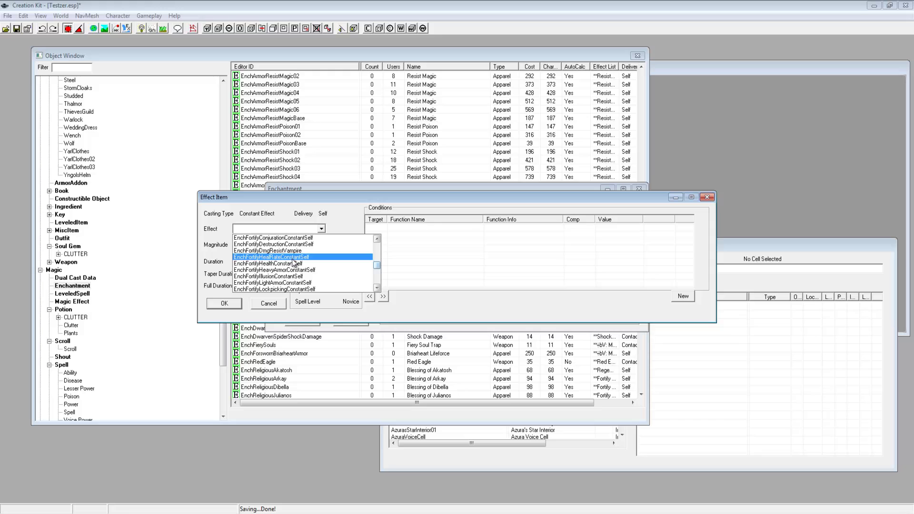
{"action": "left_click", "coordinate": [293, 259]}
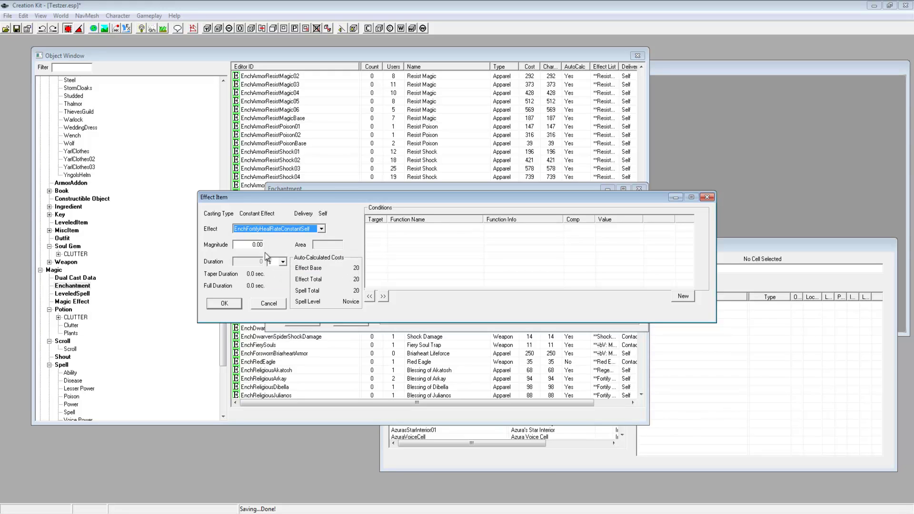
{"action": "double_click", "coordinate": [251, 245]}
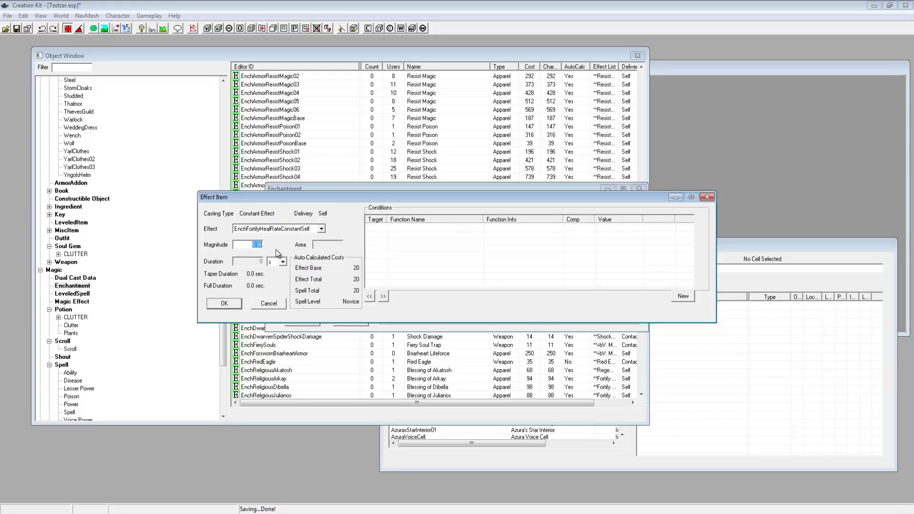
{"action": "type", "text": "50"}
{"action": "left_click", "coordinate": [224, 303]}
- Save Gordons Rage as the renamed 000GordonHatEnch record instead of a new object
{"action": "left_click", "coordinate": [492, 224]}
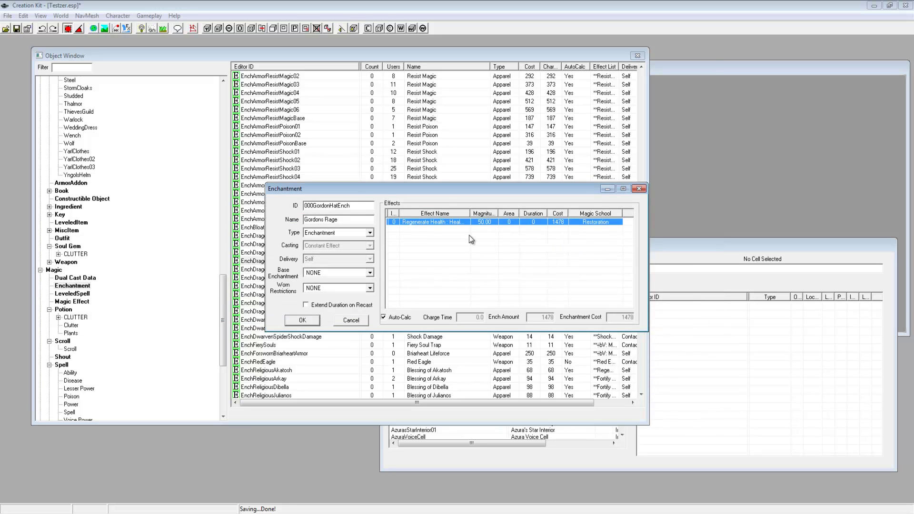
{"action": "left_click", "coordinate": [469, 235]}
{"action": "left_click", "coordinate": [467, 222]}
{"action": "left_click_drag", "start_coordinate": [470, 214], "coordinate": [506, 213]}
{"action": "left_click", "coordinate": [478, 253]}
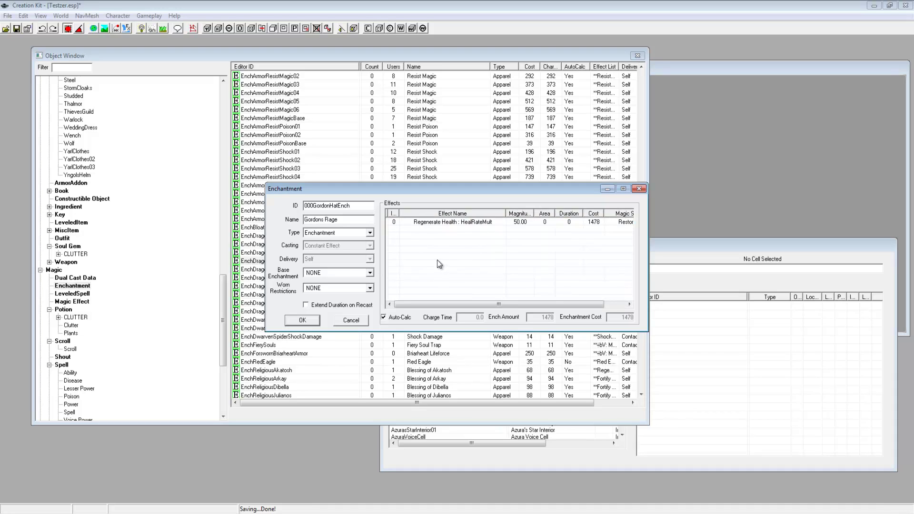
{"action": "left_click", "coordinate": [302, 320]}
{"action": "left_click", "coordinate": [530, 309]}
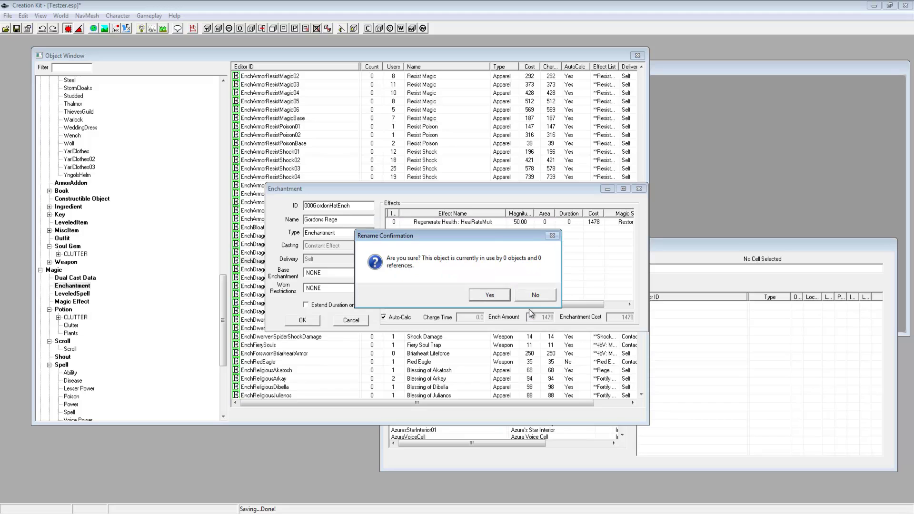
{"action": "left_click", "coordinate": [485, 299]}
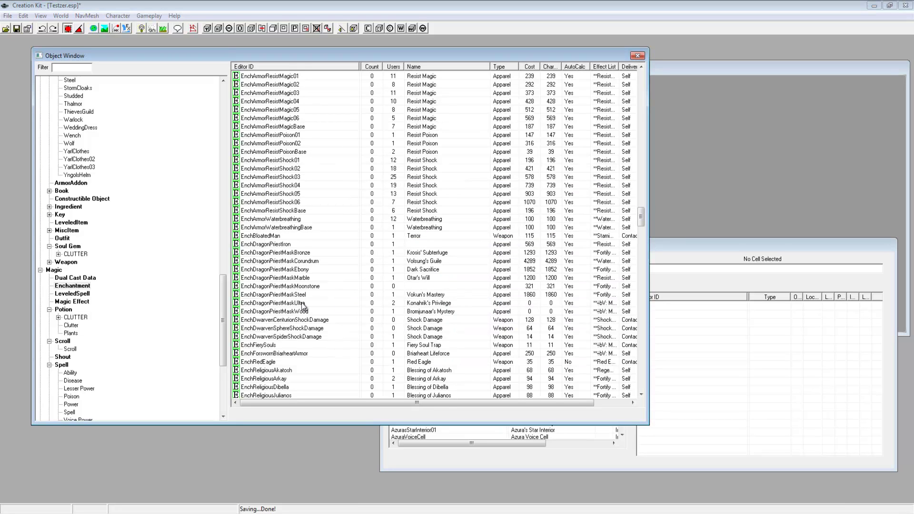
- Duplicate the EnchRobesCollegeMagickaRate05 (Fortify Magicka Rate) enchantment
{"action": "left_click", "coordinate": [460, 302]}
{"action": "scroll", "coordinate": [460, 302], "scroll_direction": "down", "scroll_amount": 14}
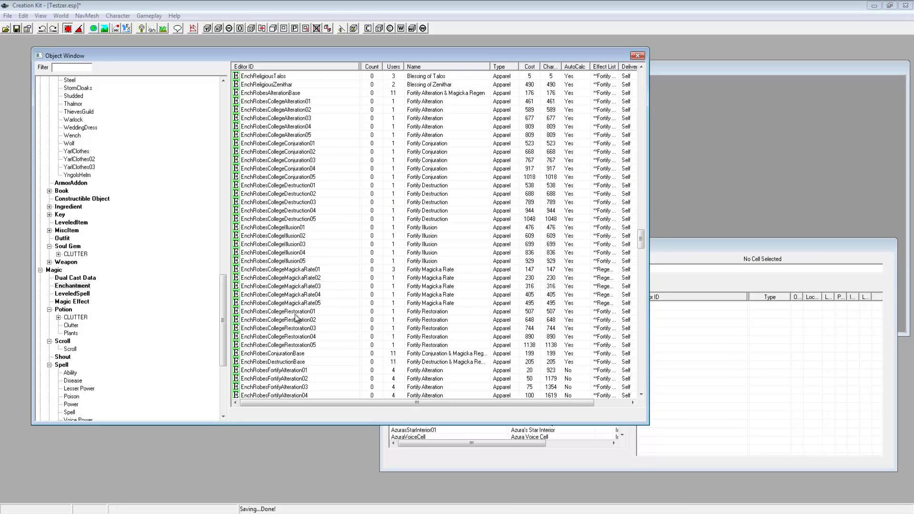
{"action": "left_click", "coordinate": [293, 305]}
{"action": "left_click", "coordinate": [290, 296]}
{"action": "left_click", "coordinate": [292, 271]}
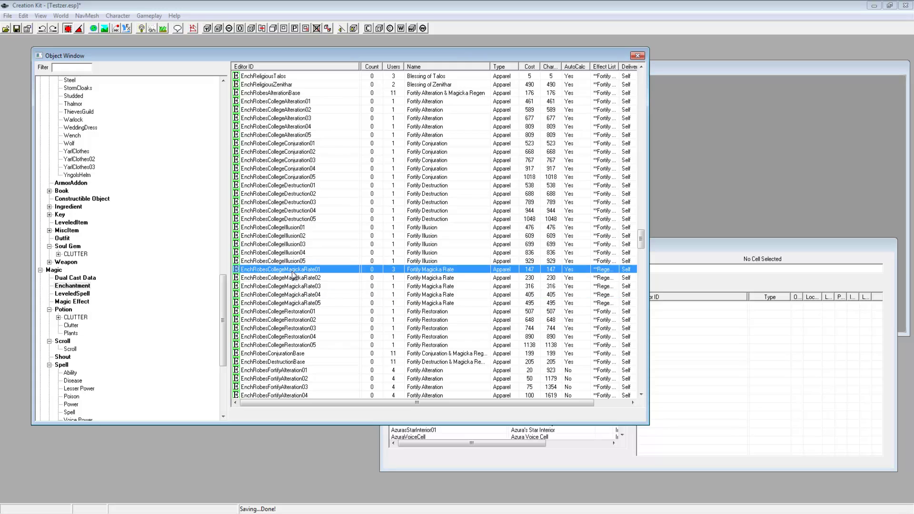
{"action": "left_click", "coordinate": [292, 303]}
{"action": "right_click", "coordinate": [296, 303]}
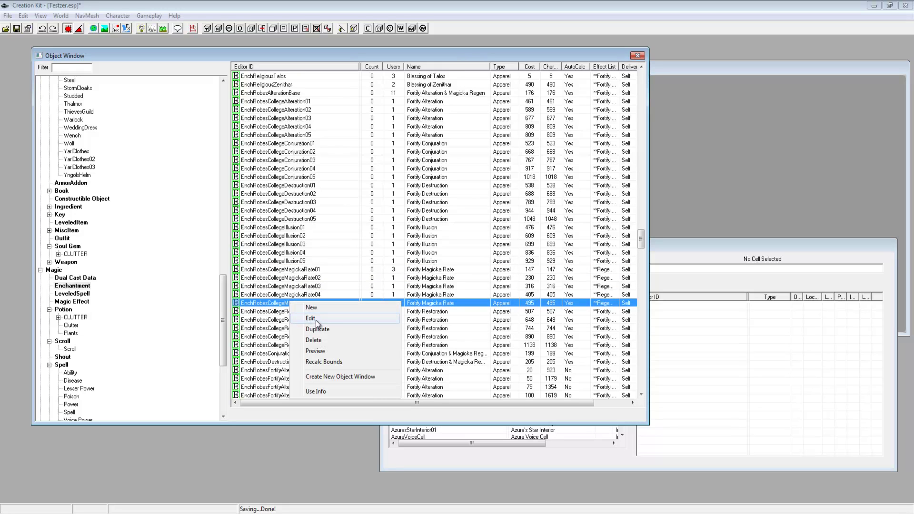
{"action": "left_click", "coordinate": [322, 332]}
- Change the duplicate's ID to 000GordonRamsayTunicEnch
{"action": "right_click", "coordinate": [300, 312]}
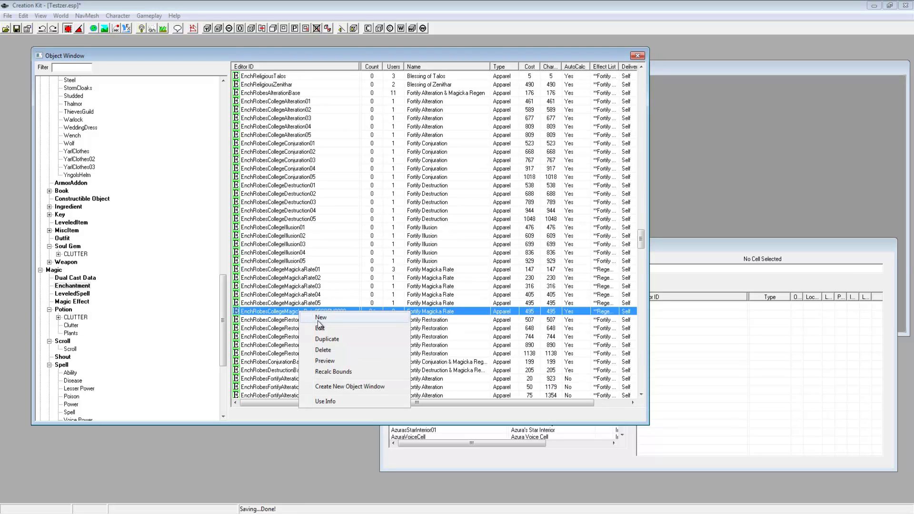
{"action": "left_click", "coordinate": [319, 327]}
{"action": "double_click", "coordinate": [347, 205]}
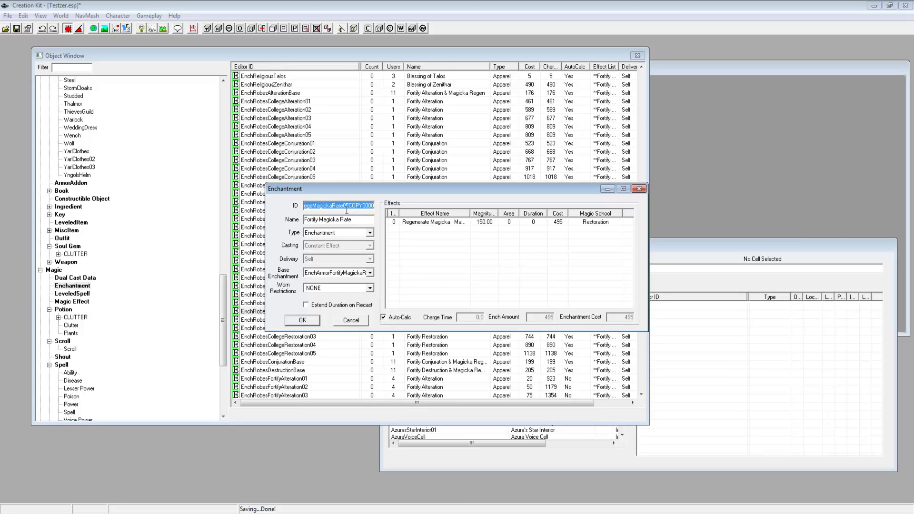
{"action": "type", "text": "000"}
{"action": "type", "text": "GrdonR"}
{"action": "key", "text": "BackSpace"}
{"action": "key", "text": "BackSpace"}
{"action": "key", "text": "BackSpace"}
{"action": "key", "text": "BackSpace"}
{"action": "key", "text": "BackSpace"}
{"action": "type", "text": "ordonRamsayTunicEnch"}
- Name the enchantment Gordons Pork Chop and save it as a renamed record
{"action": "left_click", "coordinate": [370, 223]}
{"action": "left_click_drag", "start_coordinate": [369, 222], "coordinate": [311, 223]}
{"action": "type", "text": "Go"}
{"action": "left_click", "coordinate": [460, 228]}
{"action": "left_click", "coordinate": [371, 221]}
{"action": "key", "text": "BackSpace"}
{"action": "key", "text": "BackSpace"}
{"action": "key", "text": "BackSpace"}
{"action": "key", "text": "BackSpace"}
{"action": "key", "text": "BackSpace"}
{"action": "key", "text": "BackSpace"}
{"action": "left_click", "coordinate": [422, 261]}
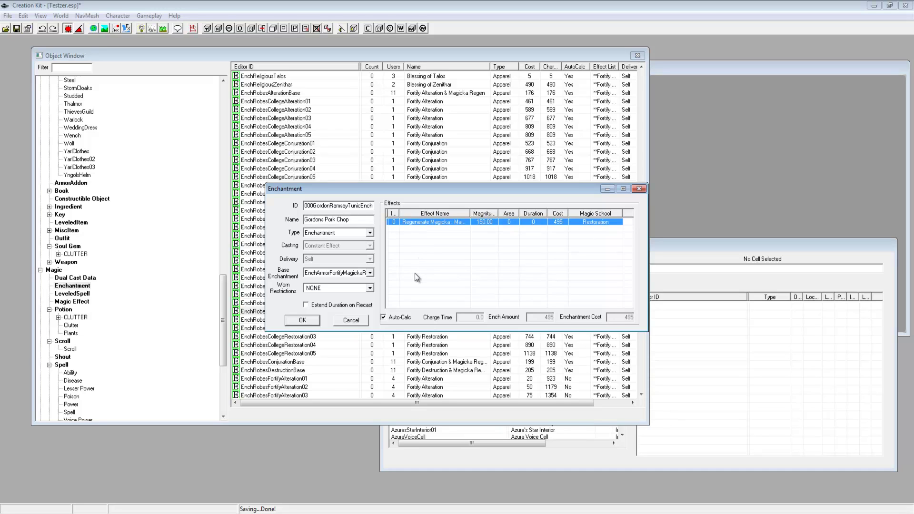
{"action": "left_click", "coordinate": [301, 320]}
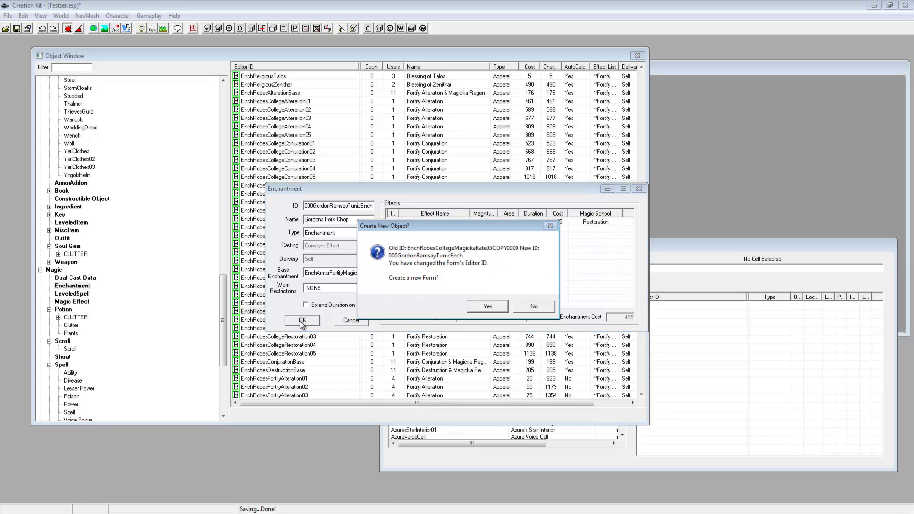
{"action": "left_click", "coordinate": [532, 308]}
{"action": "left_click", "coordinate": [489, 295]}
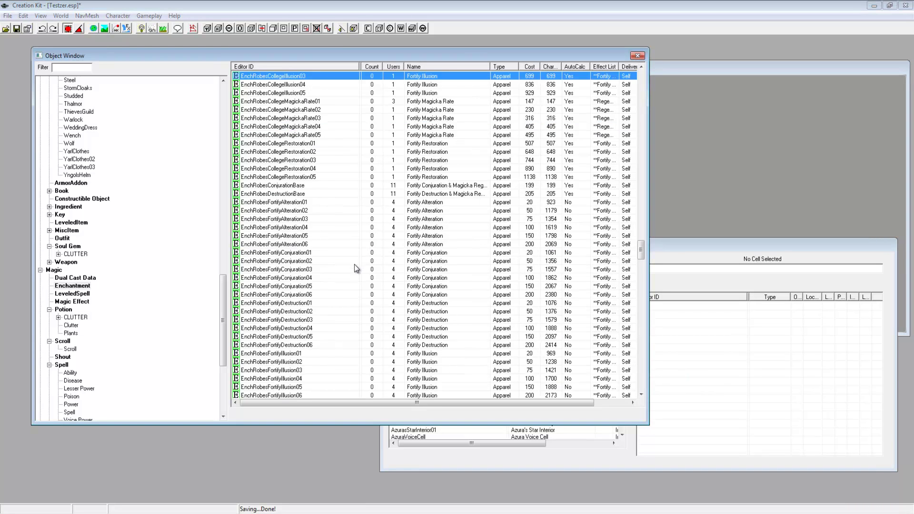
- Duplicate the EnchWeaponAbsorbHealth06 weapon enchantment
{"action": "scroll", "coordinate": [355, 264], "scroll_direction": "down", "scroll_amount": 20}
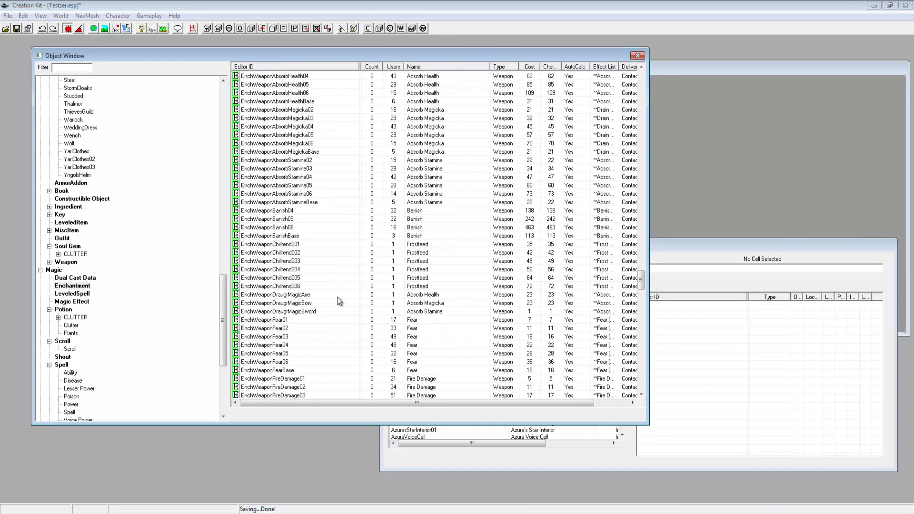
{"action": "scroll", "coordinate": [337, 297], "scroll_direction": "up", "scroll_amount": 3}
{"action": "left_click", "coordinate": [299, 168]}
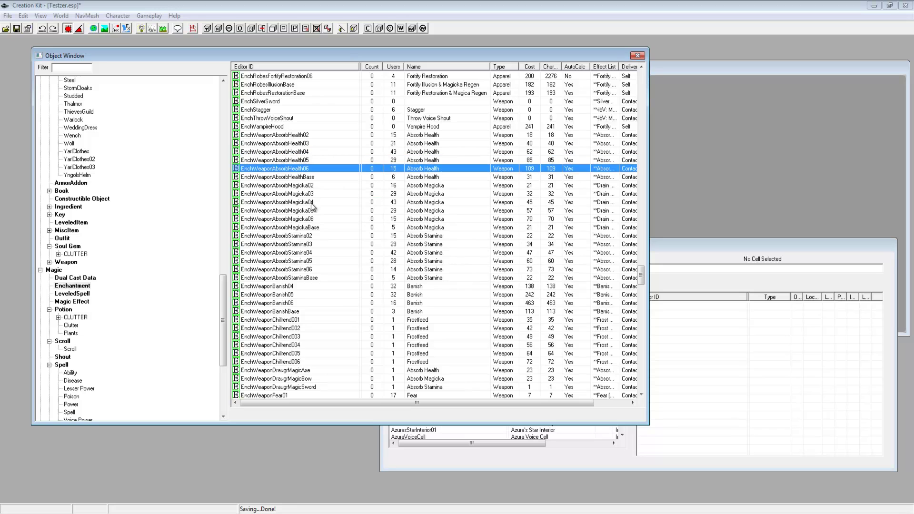
{"action": "left_click", "coordinate": [314, 270]}
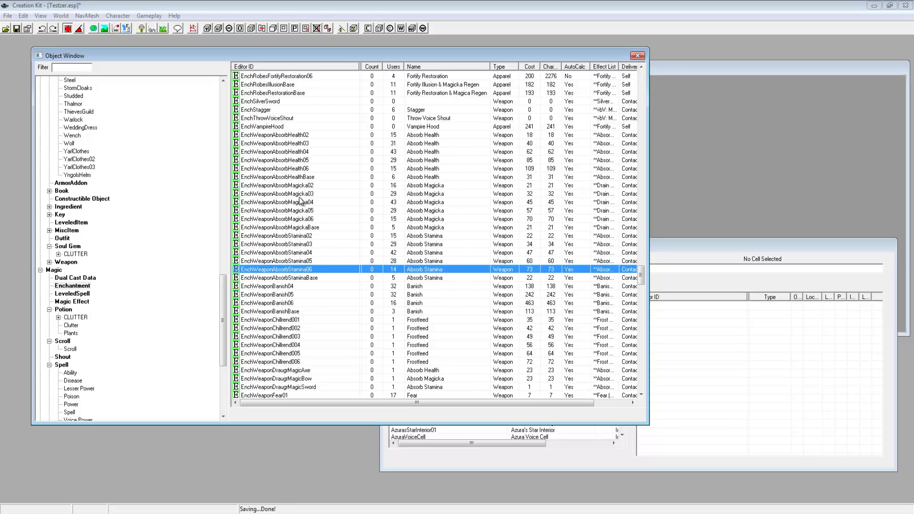
{"action": "scroll", "coordinate": [303, 316], "scroll_direction": "up", "scroll_amount": 4}
{"action": "left_click", "coordinate": [297, 286]}
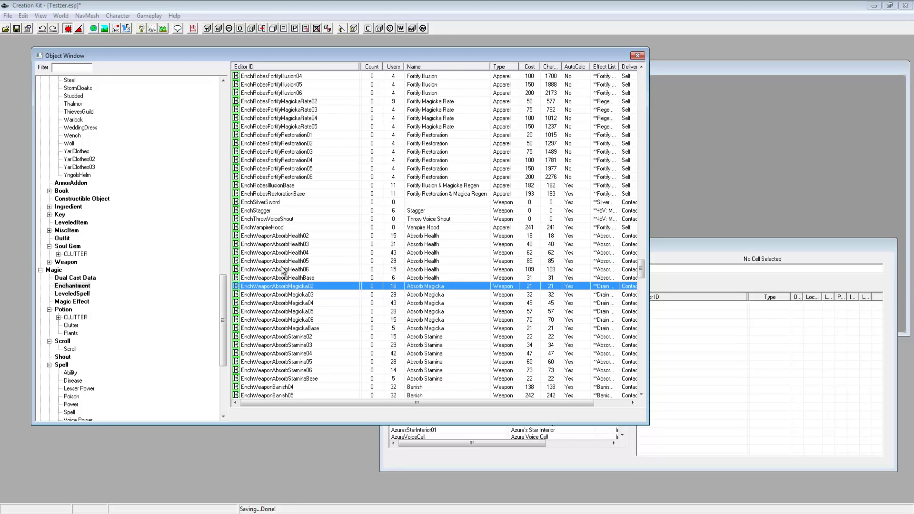
{"action": "left_click", "coordinate": [285, 269]}
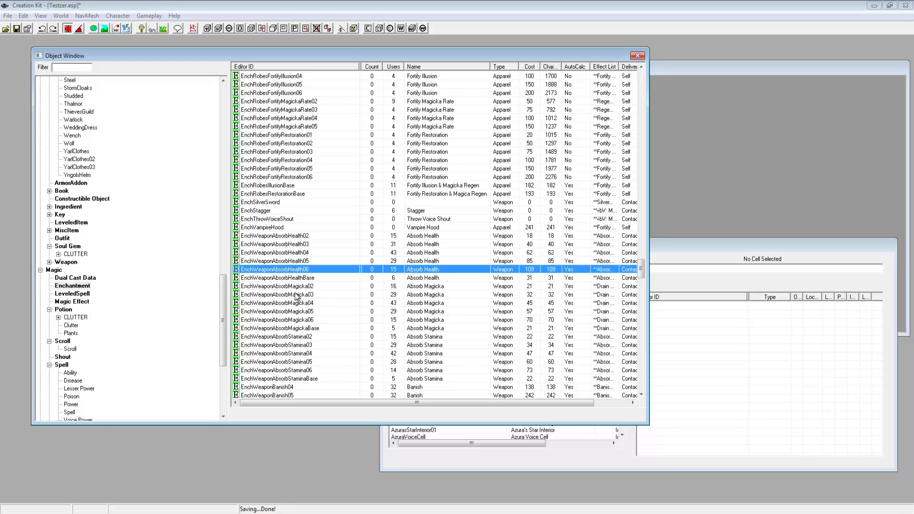
{"action": "right_click", "coordinate": [293, 280]}
{"action": "left_click", "coordinate": [305, 310]}
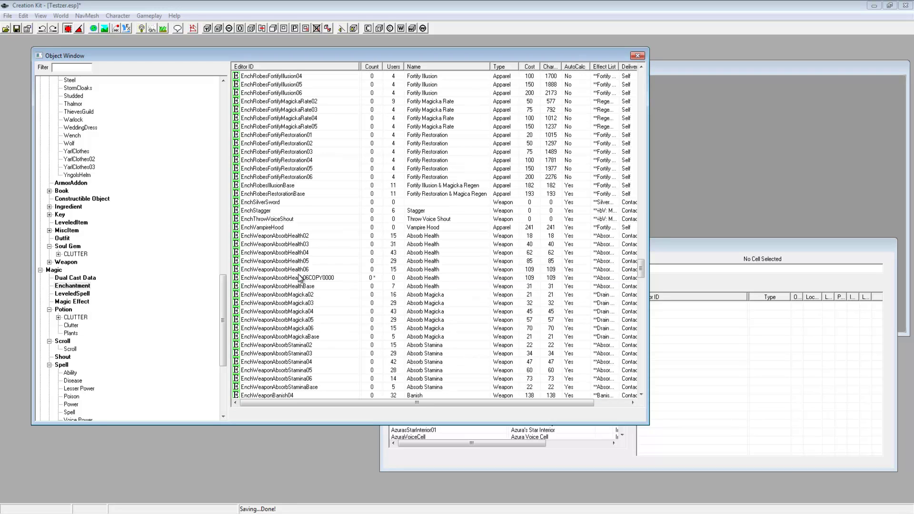
- Give the copy ID 000GordonSlippersEnch and name it Gordon Ramsays Boiled Eggs
{"action": "right_click", "coordinate": [289, 277]}
{"action": "left_click", "coordinate": [300, 291]}
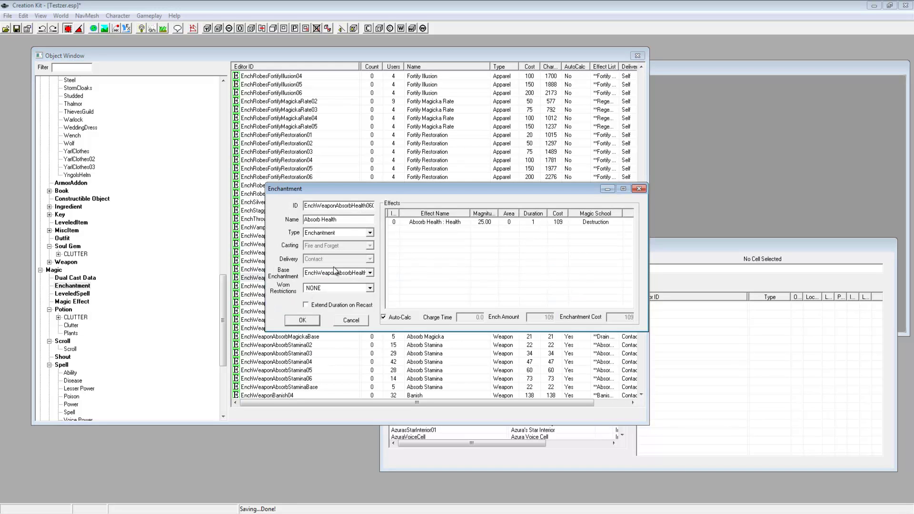
{"action": "left_click", "coordinate": [344, 206]}
{"action": "double_click", "coordinate": [344, 206]}
{"action": "type", "text": "000GordonSlippersEnch"}
{"action": "key", "text": "Tab"}
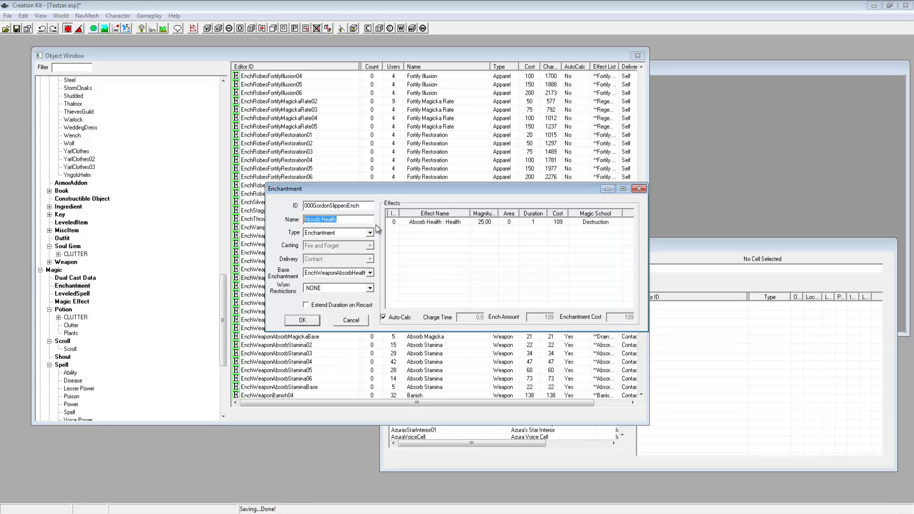
{"action": "type", "text": "Gordon Ramsays Boiled Eggs"}
- Select the Absorb Health effect in the enchantment's effect list
{"action": "double_click", "coordinate": [422, 224]}
{"action": "left_click", "coordinate": [433, 224]}
{"action": "left_click", "coordinate": [422, 239]}
{"action": "left_click", "coordinate": [436, 224]}
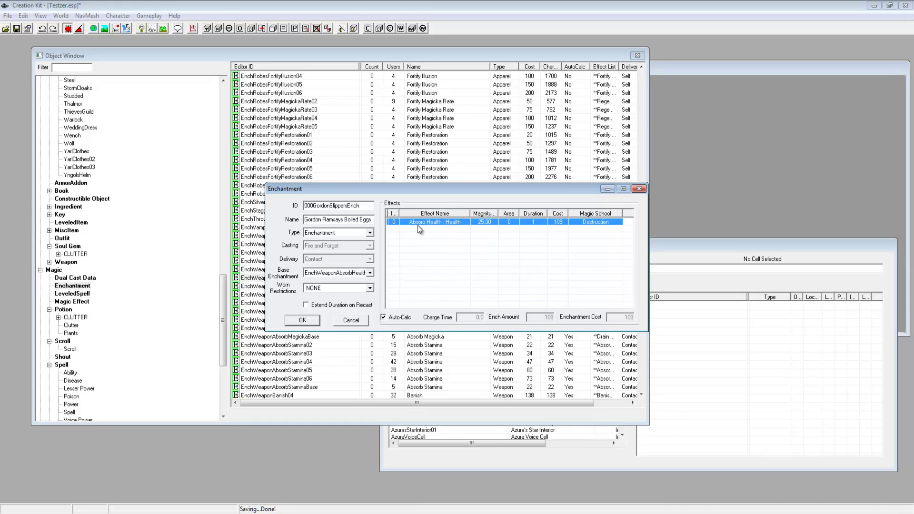
- Add a new effect to the enchantment and choose EnchTurnUndeadFFContact
{"action": "right_click", "coordinate": [444, 231]}
{"action": "left_click", "coordinate": [458, 239]}
{"action": "left_click", "coordinate": [322, 229]}
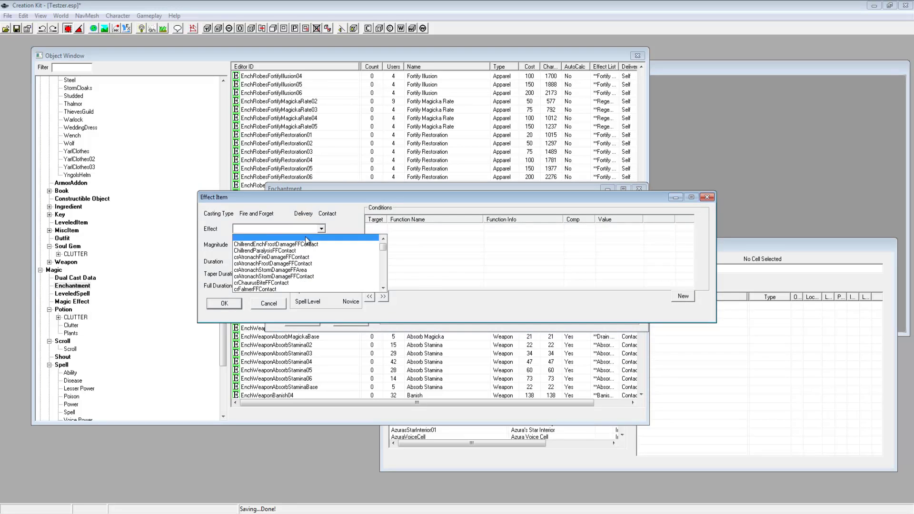
{"action": "scroll", "coordinate": [319, 256], "scroll_direction": "down", "scroll_amount": 5}
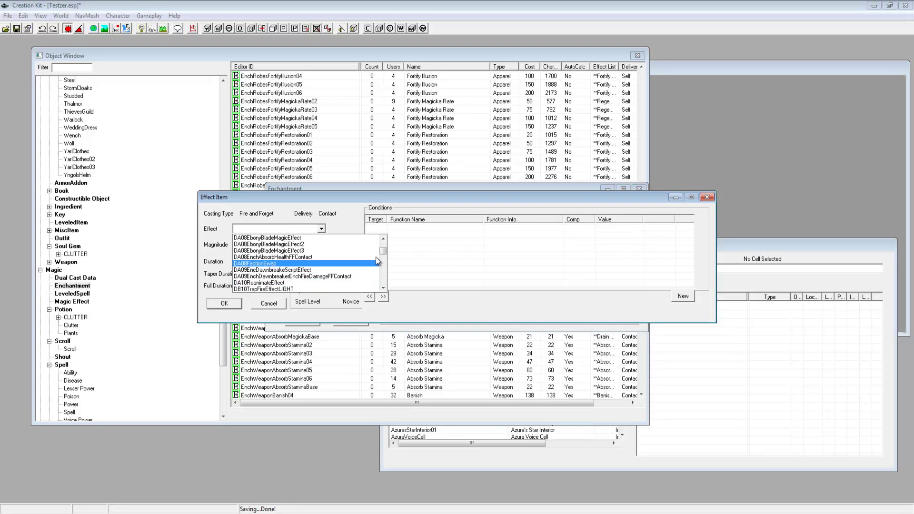
{"action": "scroll", "coordinate": [349, 284], "scroll_direction": "down", "scroll_amount": 5}
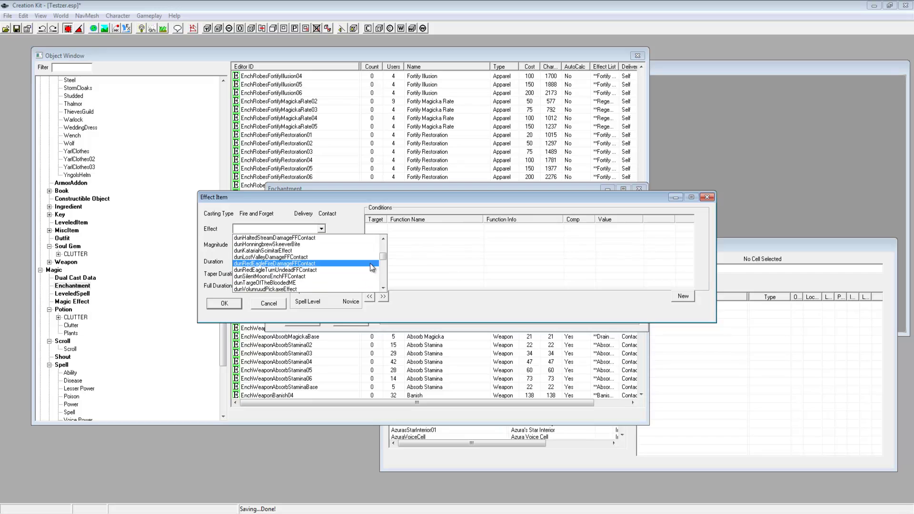
{"action": "mouse_move", "coordinate": [384, 257]}
{"action": "left_mouse_down"}
{"action": "mouse_move", "coordinate": [384, 275]}
{"action": "mouse_move", "coordinate": [383, 258]}
{"action": "left_mouse_up"}
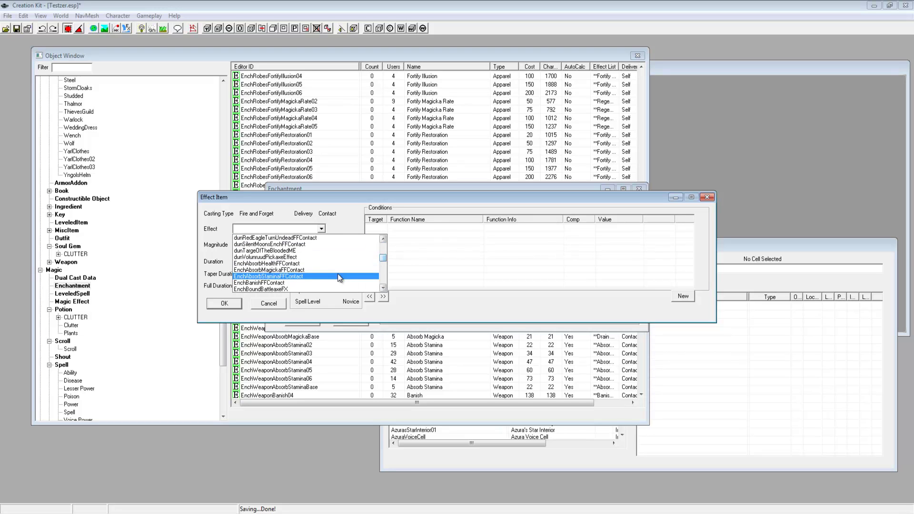
{"action": "scroll", "coordinate": [333, 277], "scroll_direction": "down", "scroll_amount": 1}
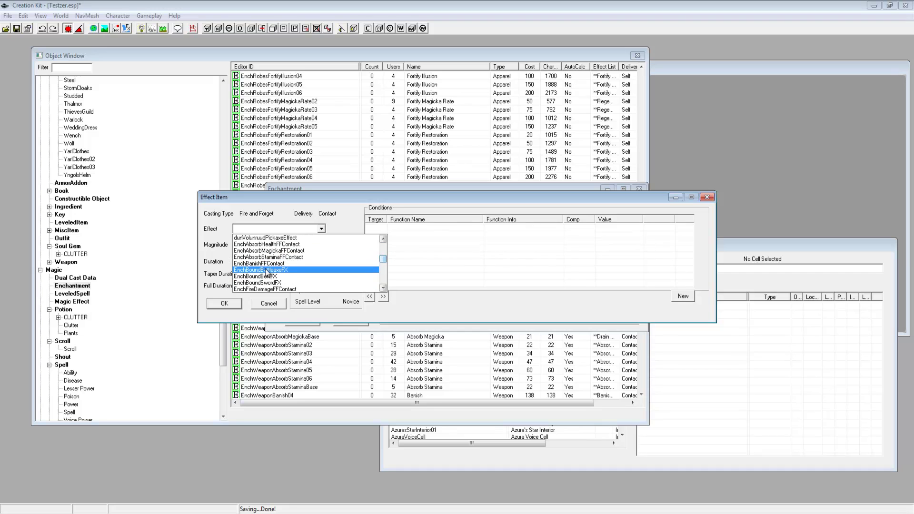
{"action": "scroll", "coordinate": [284, 274], "scroll_direction": "down", "scroll_amount": 1}
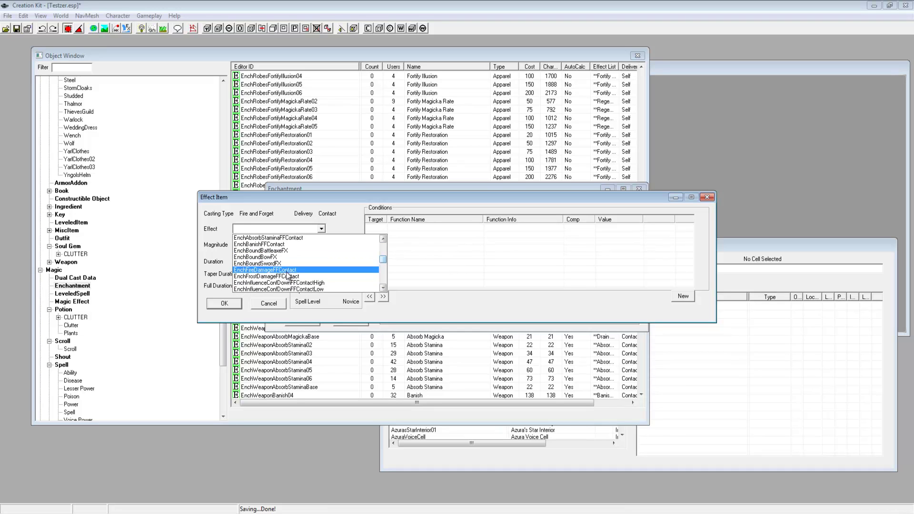
{"action": "scroll", "coordinate": [288, 275], "scroll_direction": "down", "scroll_amount": 1}
{"action": "scroll", "coordinate": [300, 267], "scroll_direction": "down", "scroll_amount": 1}
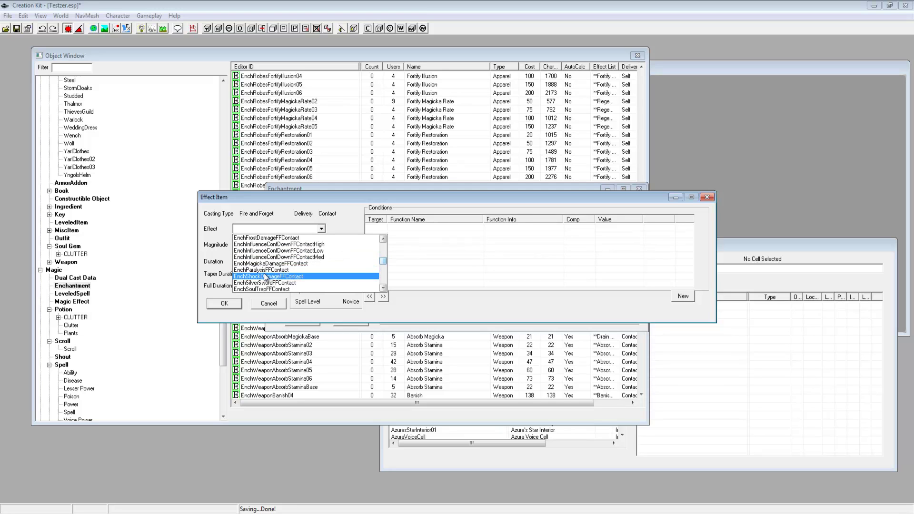
{"action": "scroll", "coordinate": [286, 271], "scroll_direction": "down", "scroll_amount": 2}
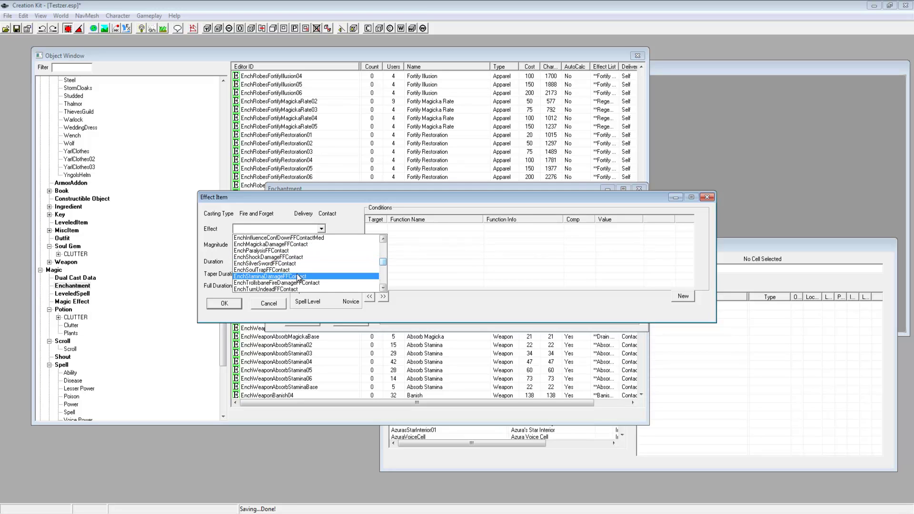
{"action": "scroll", "coordinate": [297, 271], "scroll_direction": "down", "scroll_amount": 1}
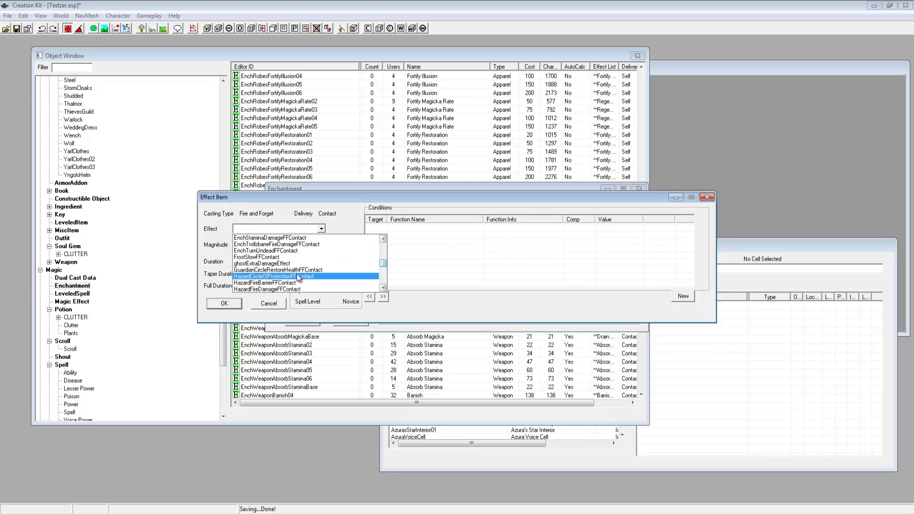
{"action": "left_click", "coordinate": [305, 251]}
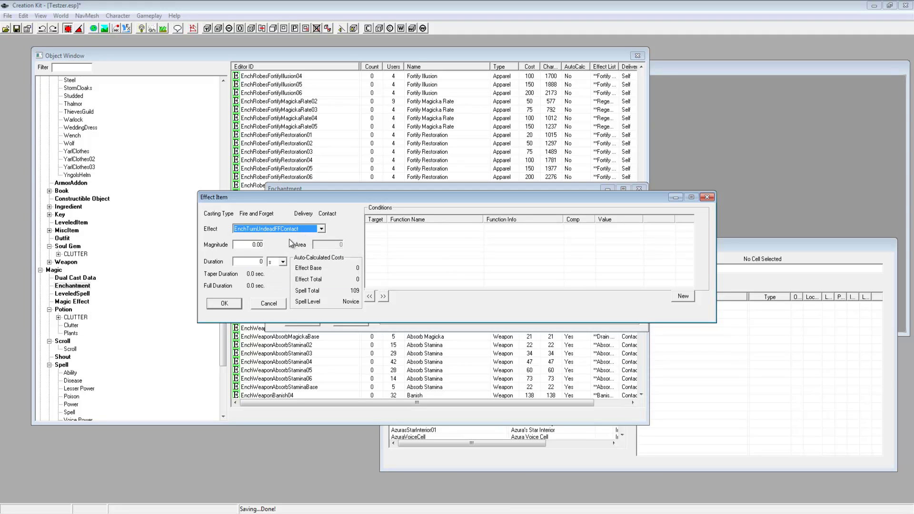
- Set the Turn Undead effect's magnitude to 20
{"action": "double_click", "coordinate": [255, 244]}
{"action": "type", "text": "1"}
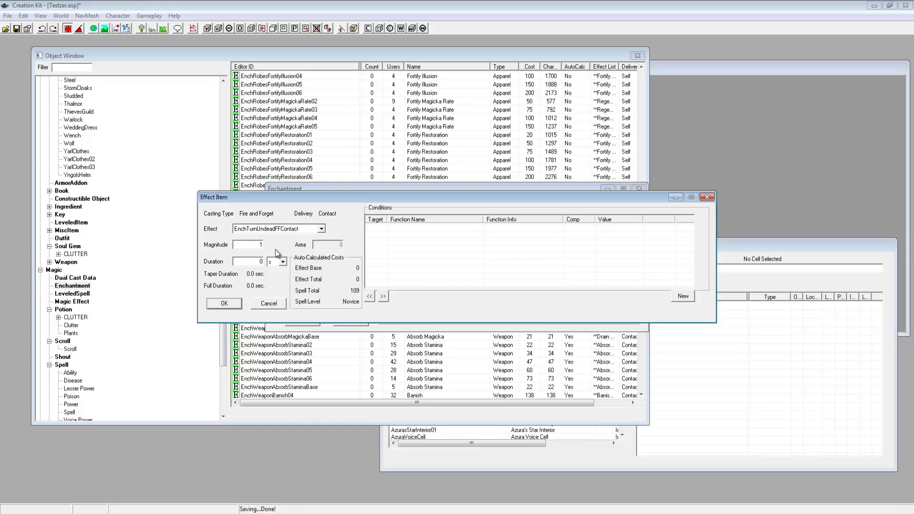
{"action": "type", "text": "0"}
{"action": "key", "text": "BackSpace"}
{"action": "key", "text": "BackSpace"}
{"action": "type", "text": "20"}
{"action": "key", "text": "Tab"}
{"action": "type", "text": "10"}
- Confirm the Turn Undead: Confidence effect settings and deselect the effect
{"action": "left_click", "coordinate": [227, 304]}
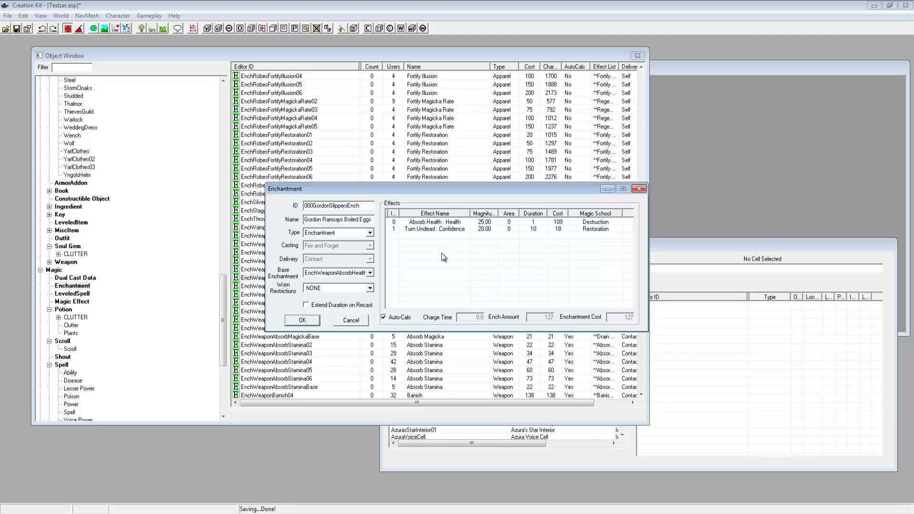
{"action": "left_click", "coordinate": [454, 229]}
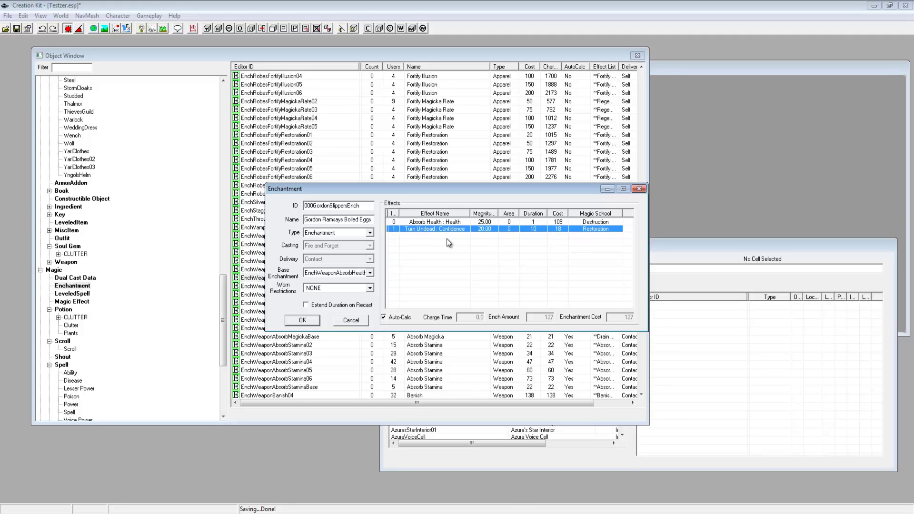
{"action": "left_click", "coordinate": [432, 224]}
{"action": "left_click", "coordinate": [435, 241]}
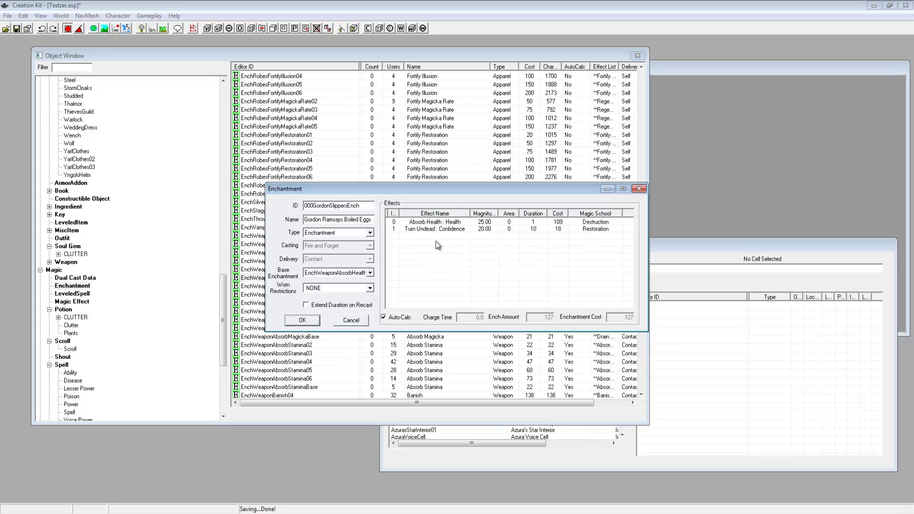
- Save the Boiled Eggs enchantment, declining a new record and accepting the rename
{"action": "left_click", "coordinate": [303, 320]}
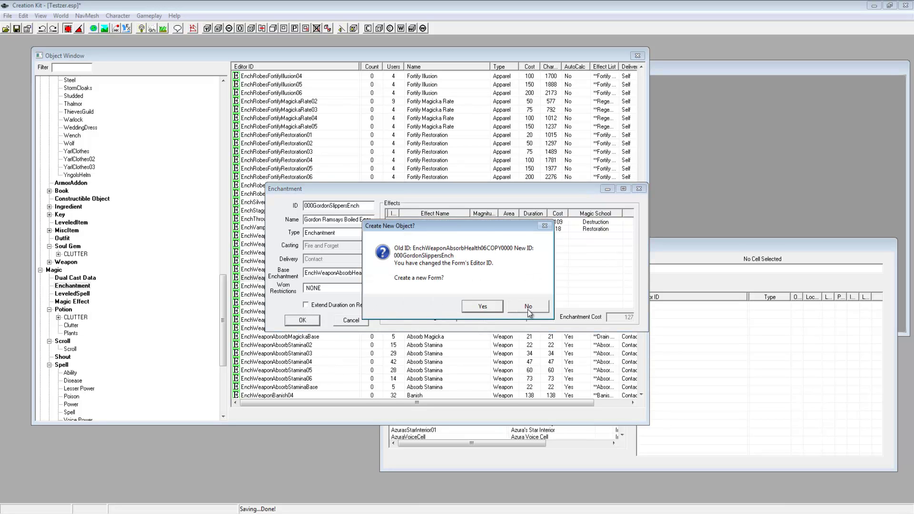
{"action": "left_click", "coordinate": [529, 307]}
{"action": "left_click", "coordinate": [489, 294]}
{"action": "left_click", "coordinate": [198, 199]}
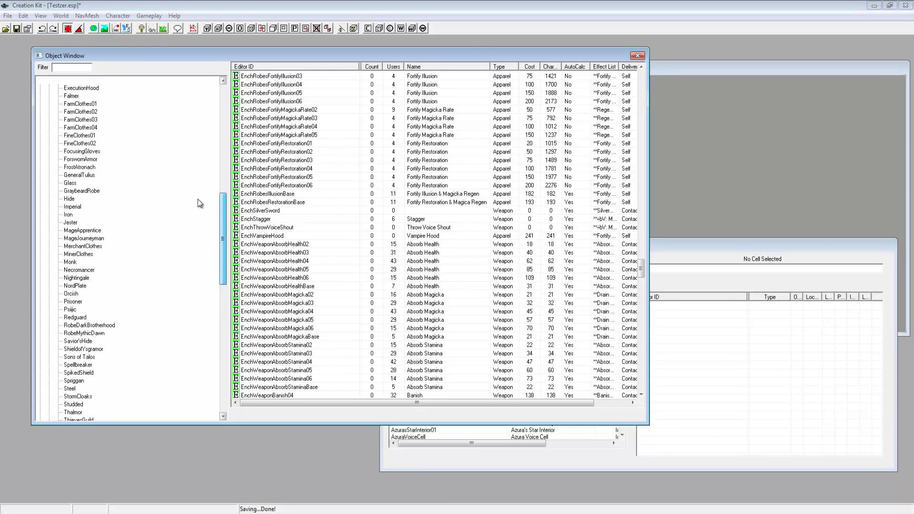
{"action": "scroll", "coordinate": [199, 199], "scroll_direction": "up", "scroll_amount": 15}
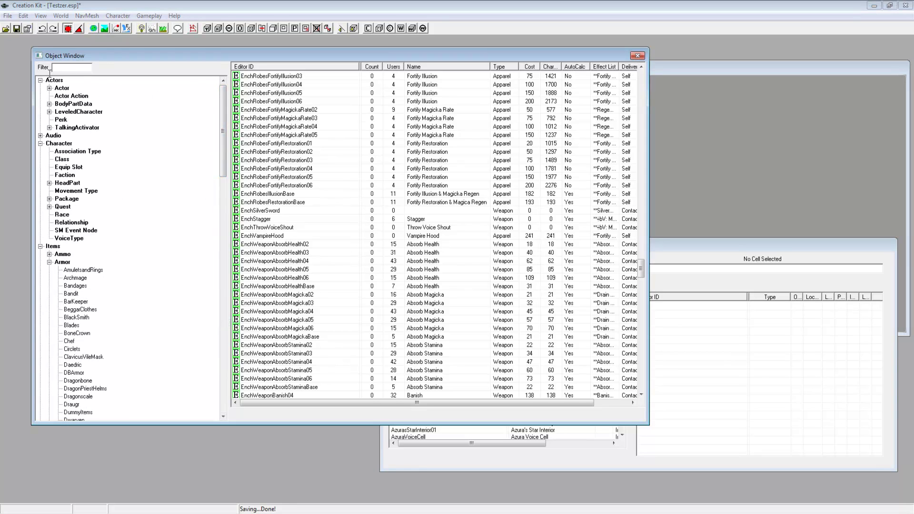
- Filter the Armor records by 000 and open the Gordons Tunic record
{"action": "type", "text": "000"}
{"action": "left_click", "coordinate": [79, 265]}
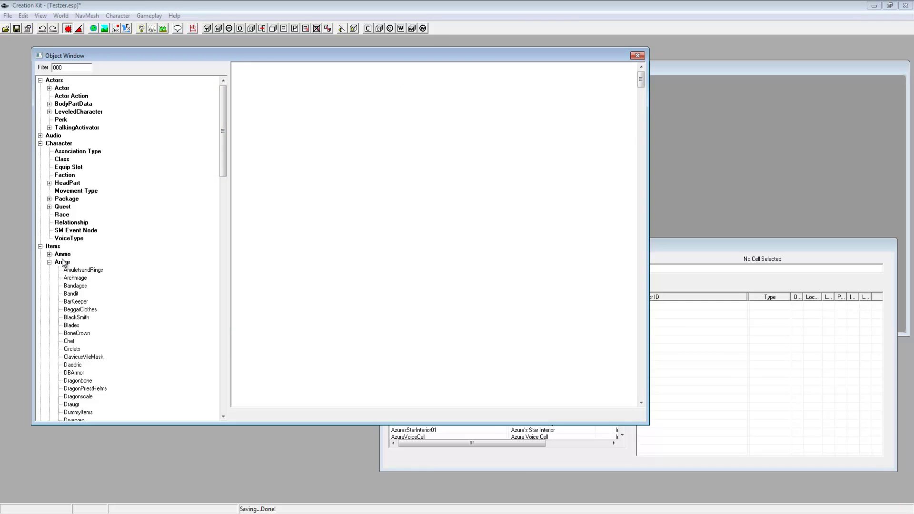
{"action": "left_click", "coordinate": [279, 86]}
{"action": "key", "text": "Up"}
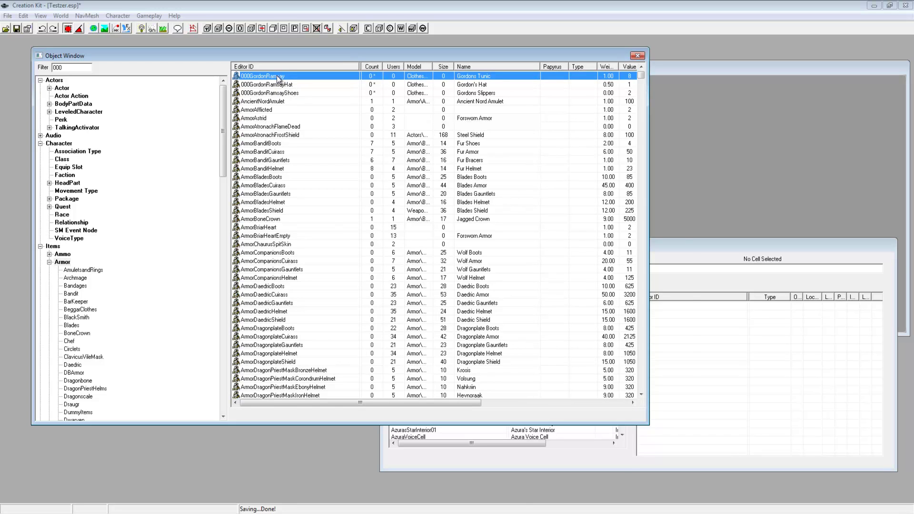
{"action": "double_click", "coordinate": [279, 77]}
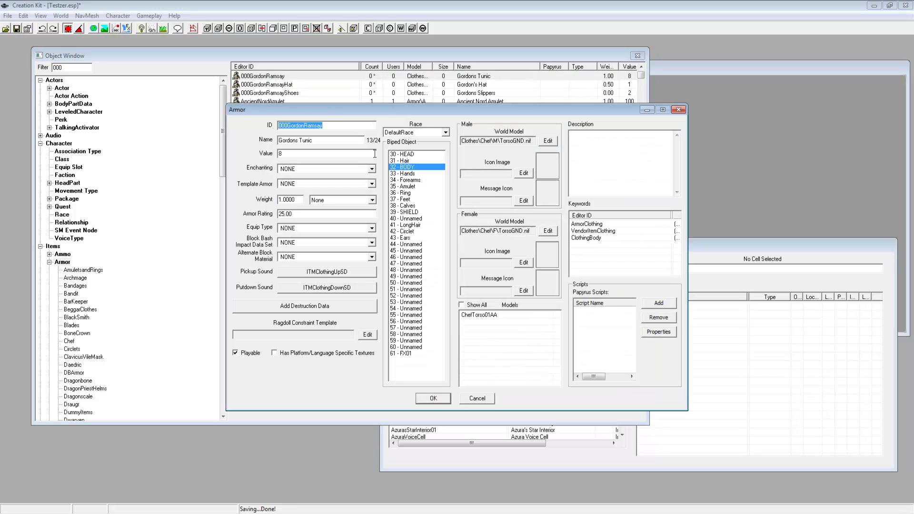
- Enchant the tunic with 000GordonRamsayTunicEnch
{"action": "left_click", "coordinate": [319, 170]}
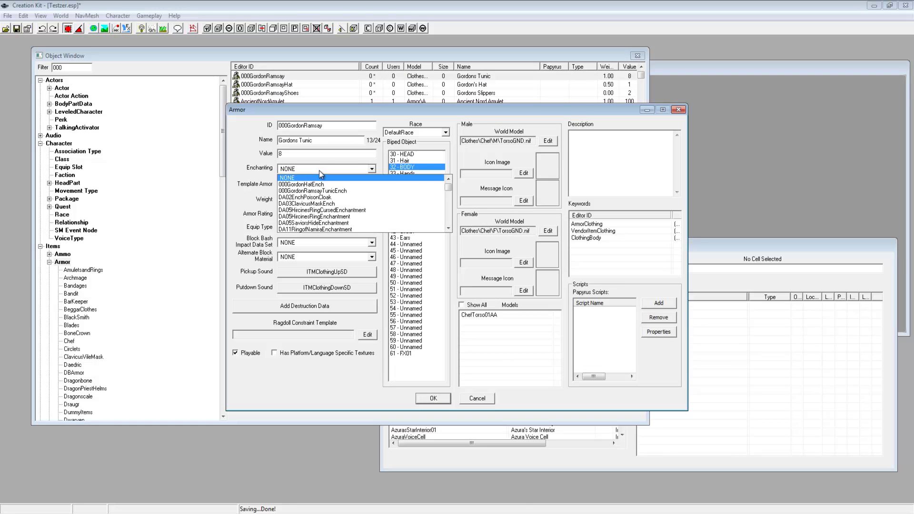
{"action": "left_click", "coordinate": [339, 192]}
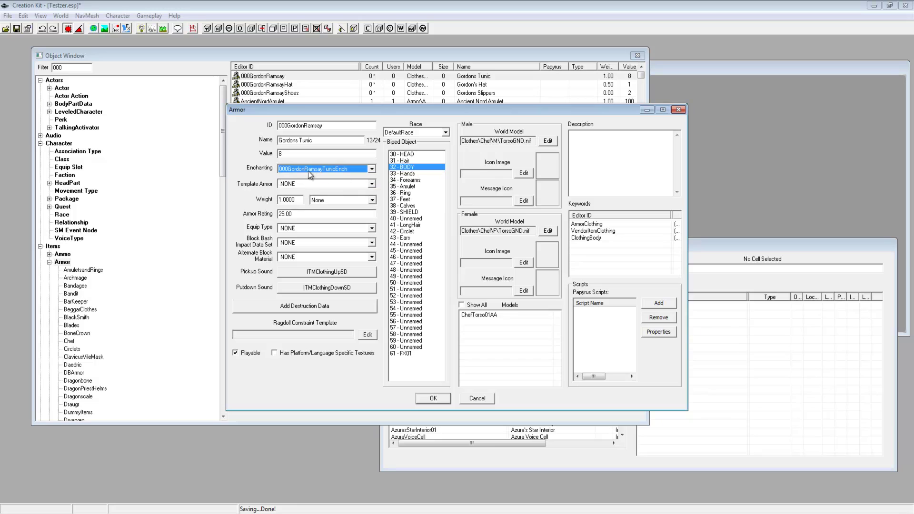
{"action": "left_click", "coordinate": [435, 401]}
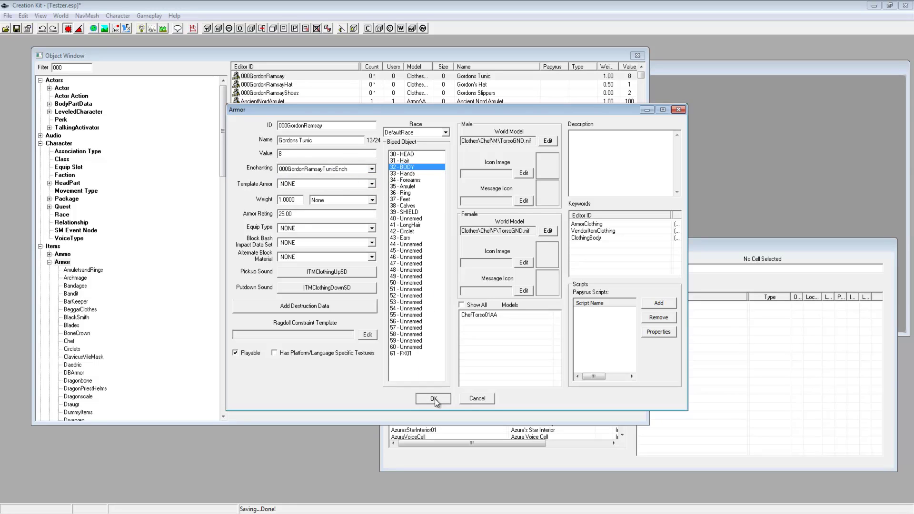
{"action": "left_click_drag", "start_coordinate": [434, 403], "coordinate": [445, 279]}
- Set the tunic's weight class to Light
{"action": "left_click", "coordinate": [299, 228]}
{"action": "left_click", "coordinate": [313, 221]}
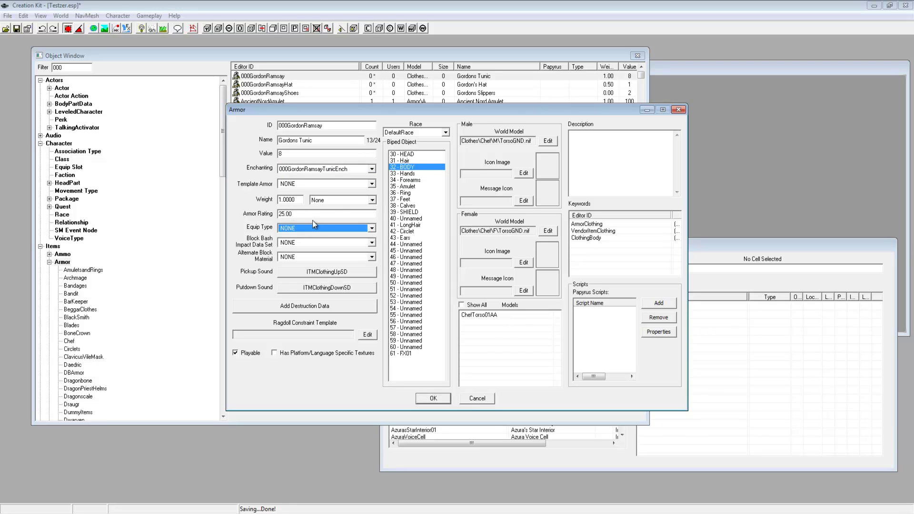
{"action": "left_click", "coordinate": [338, 201]}
{"action": "left_click", "coordinate": [331, 210]}
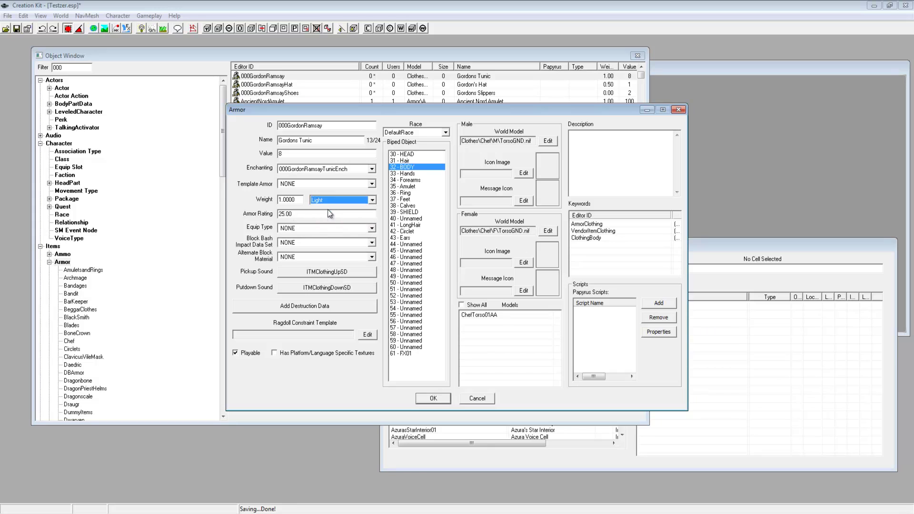
{"action": "left_click", "coordinate": [324, 214]}
- Save the tunic, then enchant Gordon's Hat with 000GordonHatEnch and save it
{"action": "left_click", "coordinate": [434, 397]}
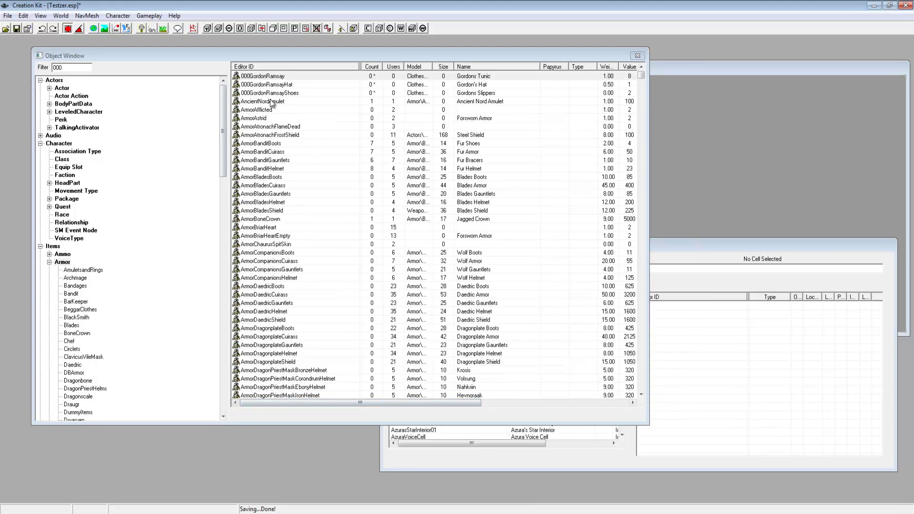
{"action": "double_click", "coordinate": [278, 85]}
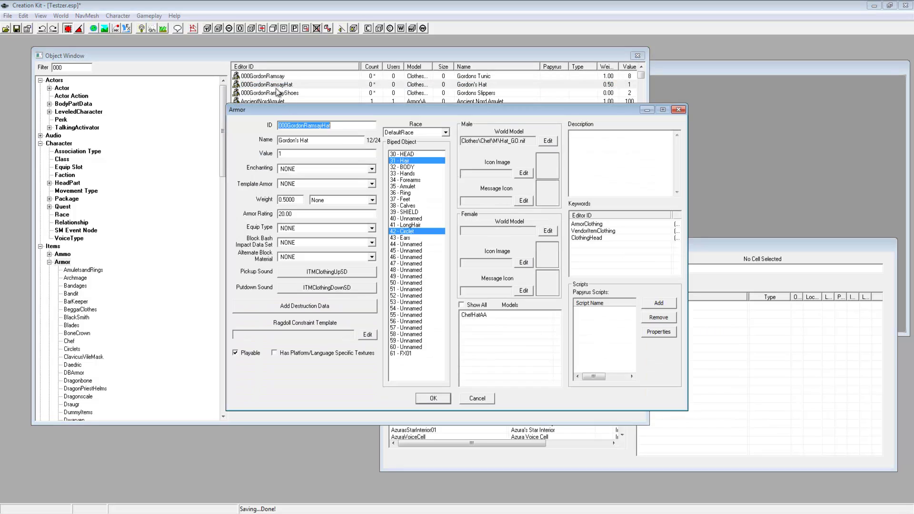
{"action": "left_click", "coordinate": [338, 169]}
{"action": "left_click", "coordinate": [335, 184]}
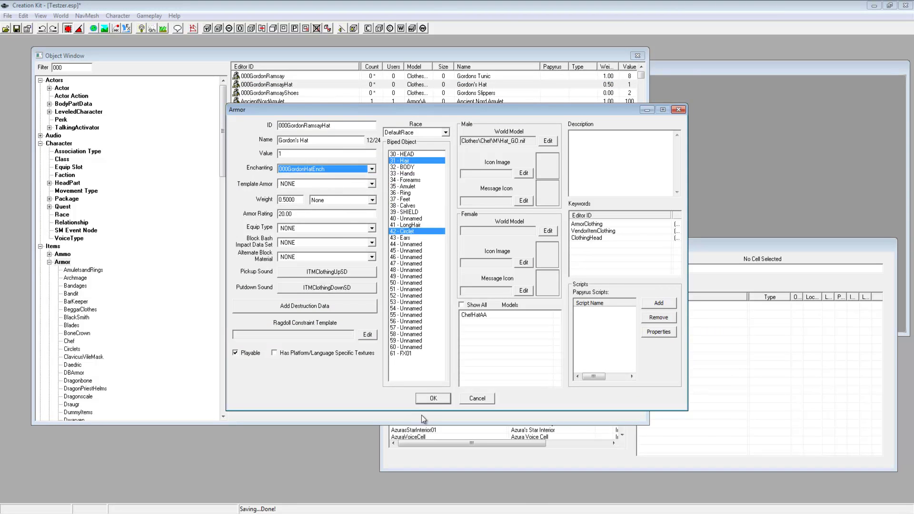
{"action": "left_click", "coordinate": [433, 398]}
- Open Gordons Slippers and leave its enchantment at NONE
{"action": "double_click", "coordinate": [290, 94]}
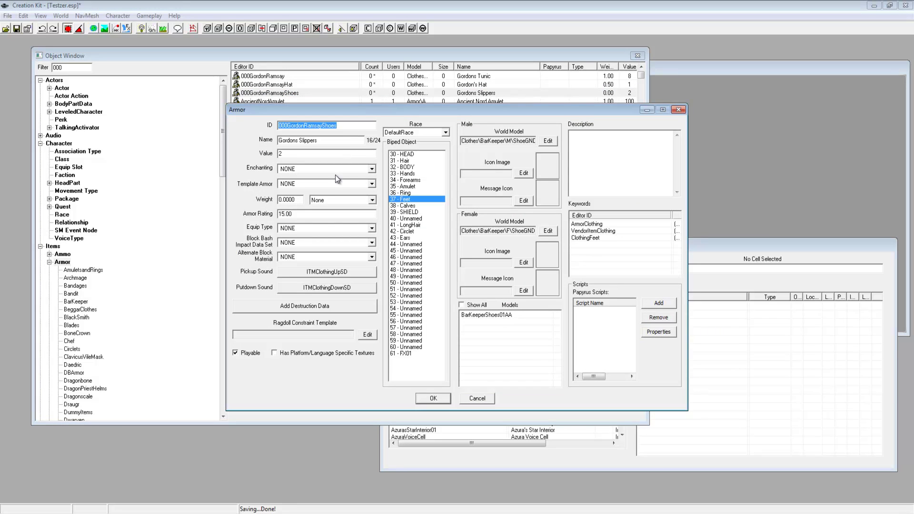
{"action": "left_click", "coordinate": [332, 169]}
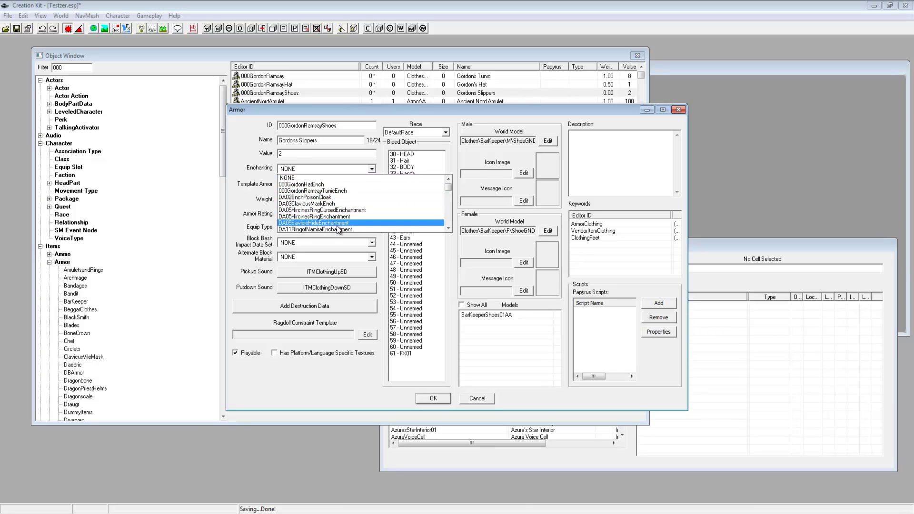
{"action": "left_click", "coordinate": [336, 169]}
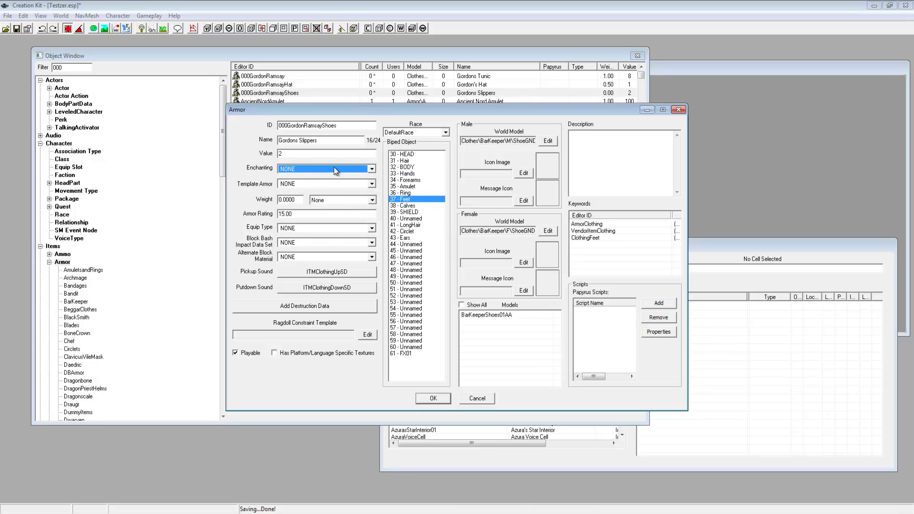
- Close the slippers record, clear the 000 filter and list all Enchantment records
{"action": "left_click", "coordinate": [432, 398]}
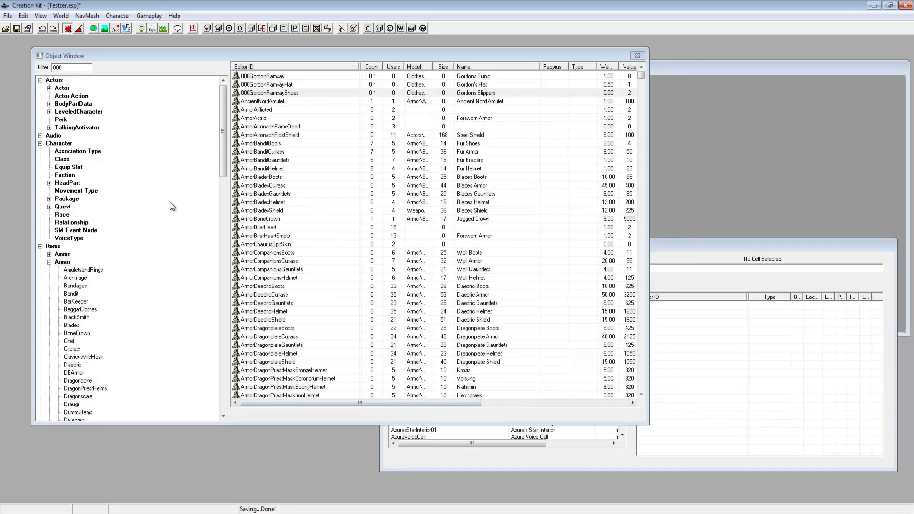
{"action": "left_click_drag", "start_coordinate": [219, 170], "coordinate": [225, 226]}
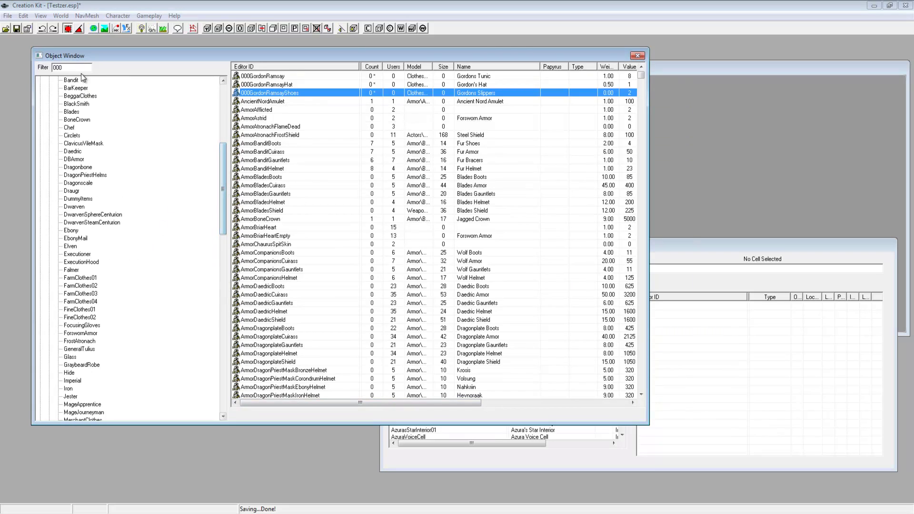
{"action": "double_click", "coordinate": [55, 68]}
{"action": "key", "text": "BackSpace"}
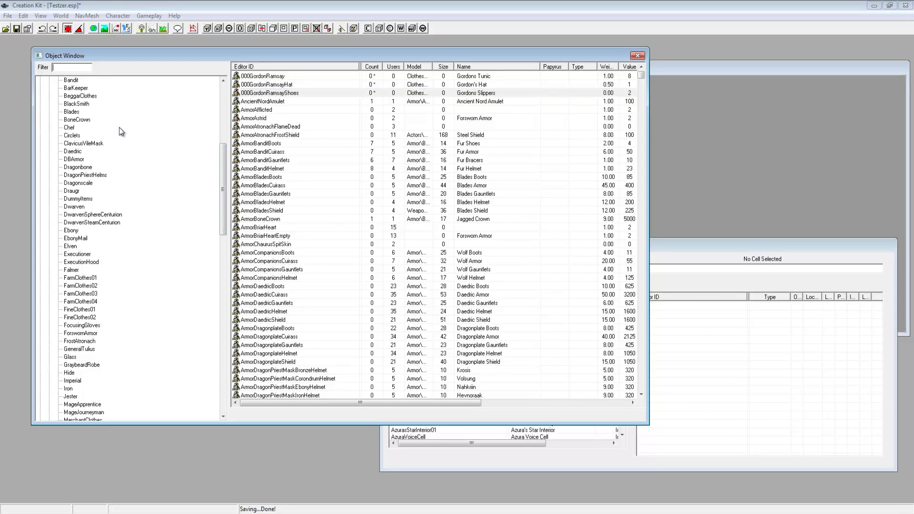
{"action": "left_click_drag", "start_coordinate": [220, 192], "coordinate": [186, 321]}
{"action": "left_click_drag", "start_coordinate": [226, 279], "coordinate": [153, 282]}
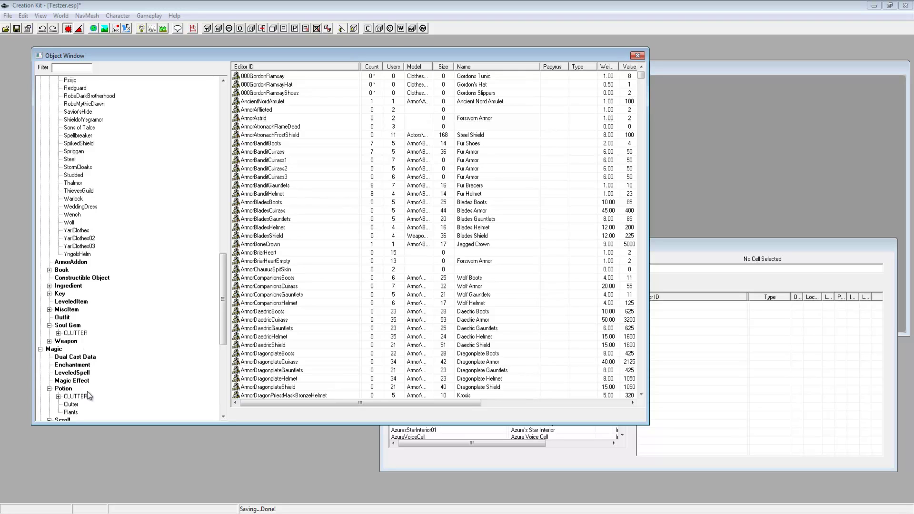
{"action": "left_click_drag", "start_coordinate": [222, 320], "coordinate": [224, 332]}
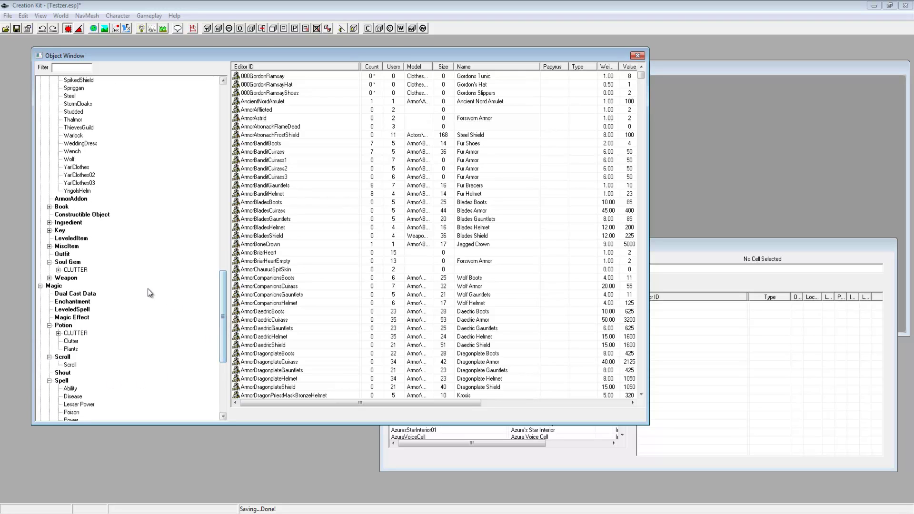
{"action": "left_click", "coordinate": [72, 302]}
{"action": "left_click", "coordinate": [295, 102]}
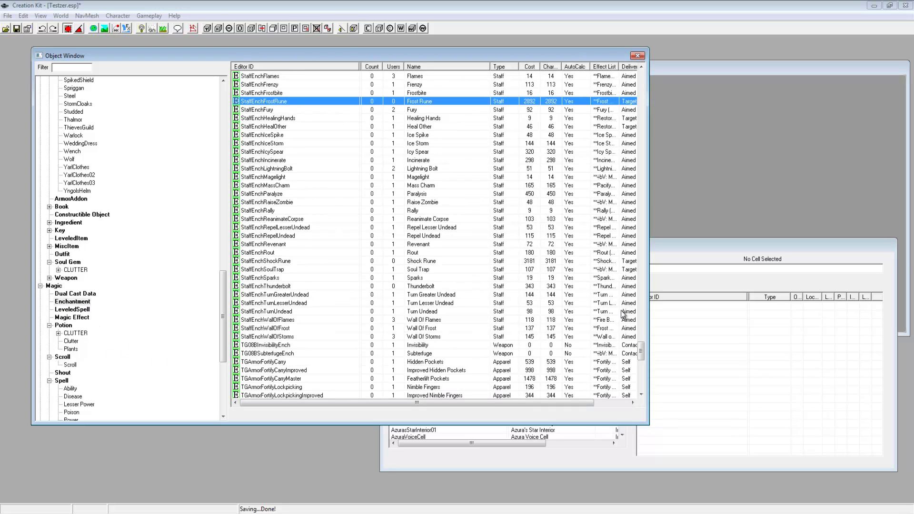
- Open 000GordonSlippersEnch to review its Absorb Health and Turn Undead effects, then close it
{"action": "scroll", "coordinate": [642, 350], "scroll_direction": "up", "scroll_amount": 2}
{"action": "left_click_drag", "start_coordinate": [642, 351], "coordinate": [641, 80]}
{"action": "double_click", "coordinate": [284, 92]}
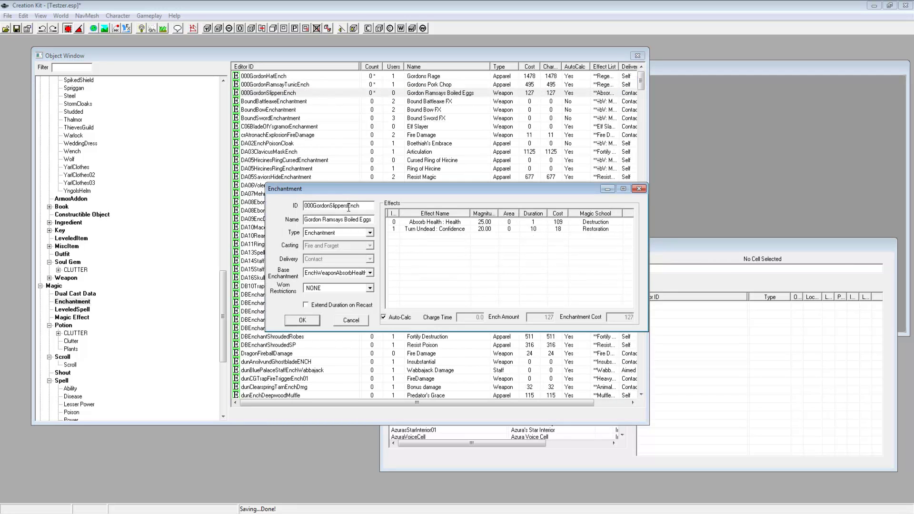
{"action": "left_click", "coordinate": [347, 206]}
{"action": "left_click", "coordinate": [350, 325]}
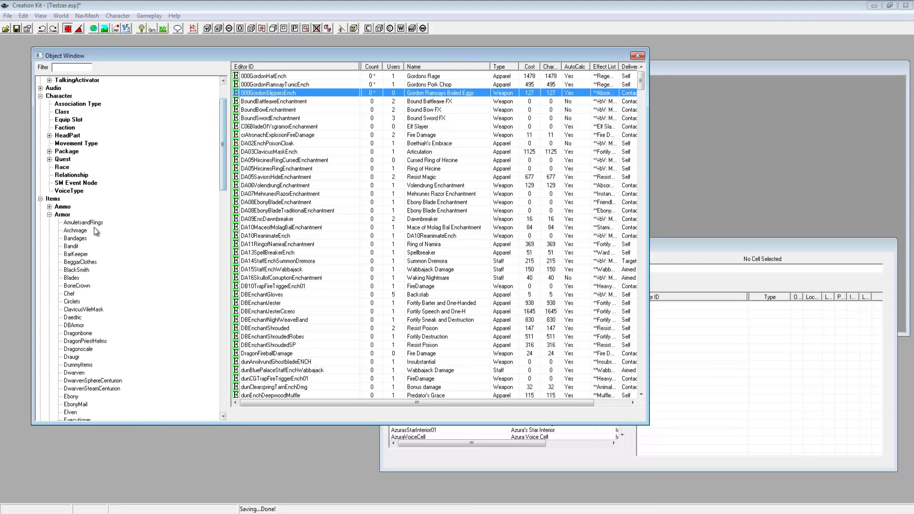
- Reopen Gordons Slippers, browse its enchantment choices and leave them unchanged
{"action": "left_click", "coordinate": [63, 215]}
{"action": "double_click", "coordinate": [298, 92]}
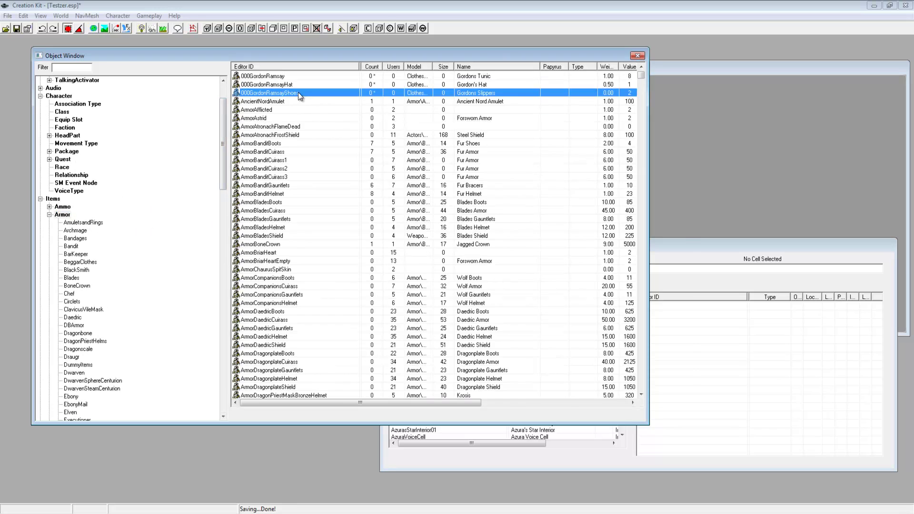
{"action": "left_click", "coordinate": [343, 168]}
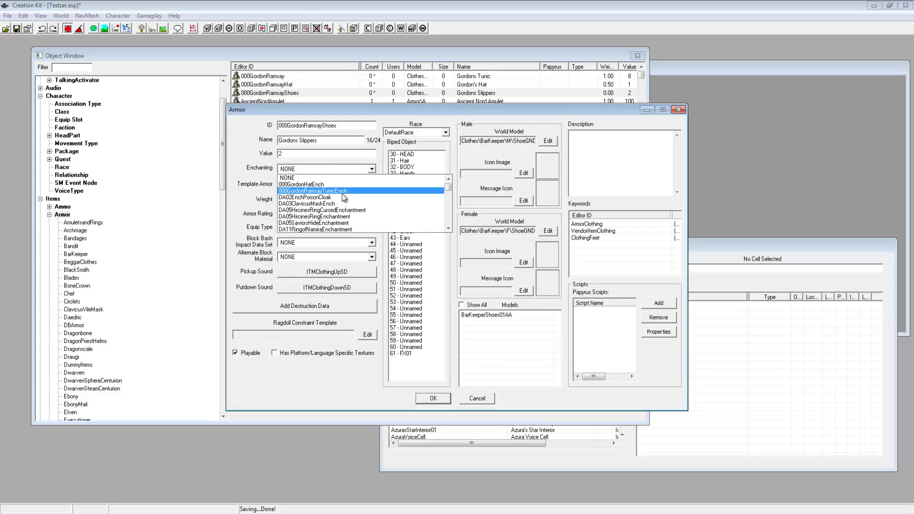
{"action": "left_click_drag", "start_coordinate": [449, 186], "coordinate": [448, 212]}
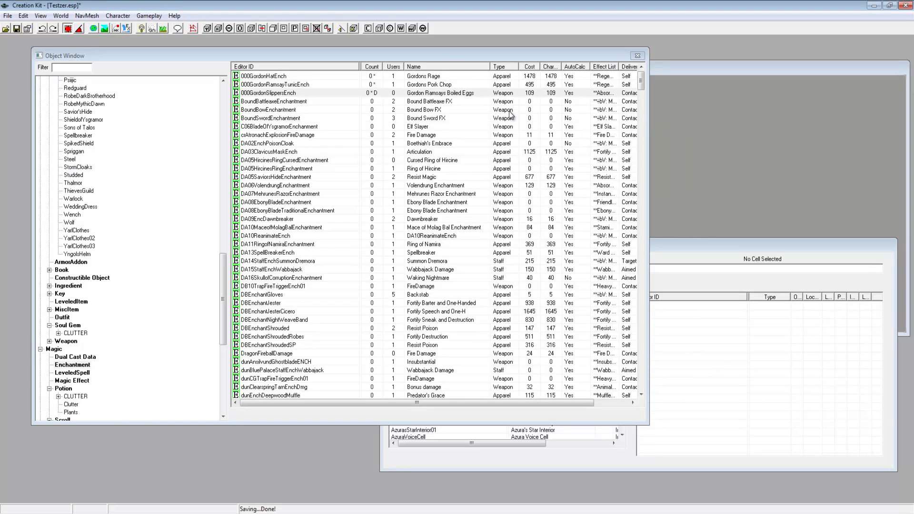
{"action": "left_click", "coordinate": [507, 96]}
{"action": "left_click", "coordinate": [492, 98]}
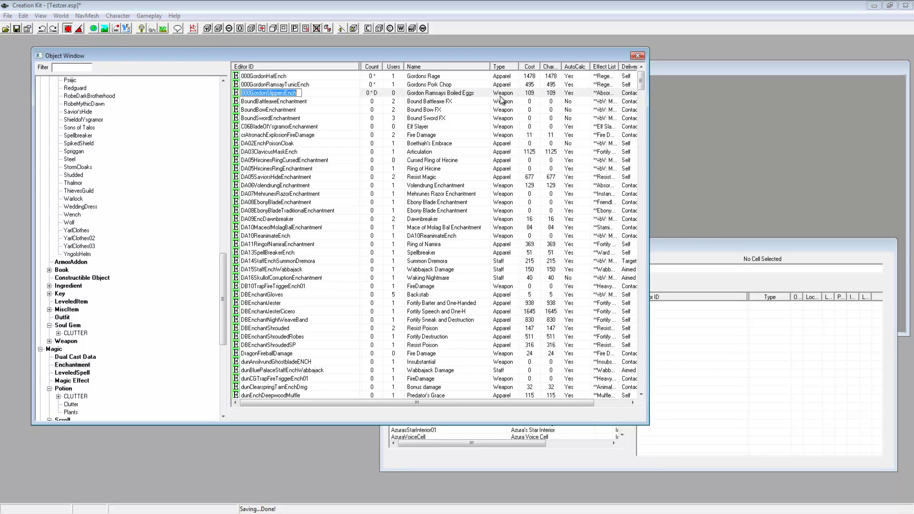
{"action": "left_click", "coordinate": [464, 126]}
- Scroll the enchantment list down to EnchArmorFortifyLightArmor06 and select it
{"action": "scroll", "coordinate": [401, 202], "scroll_direction": "down", "scroll_amount": 20}
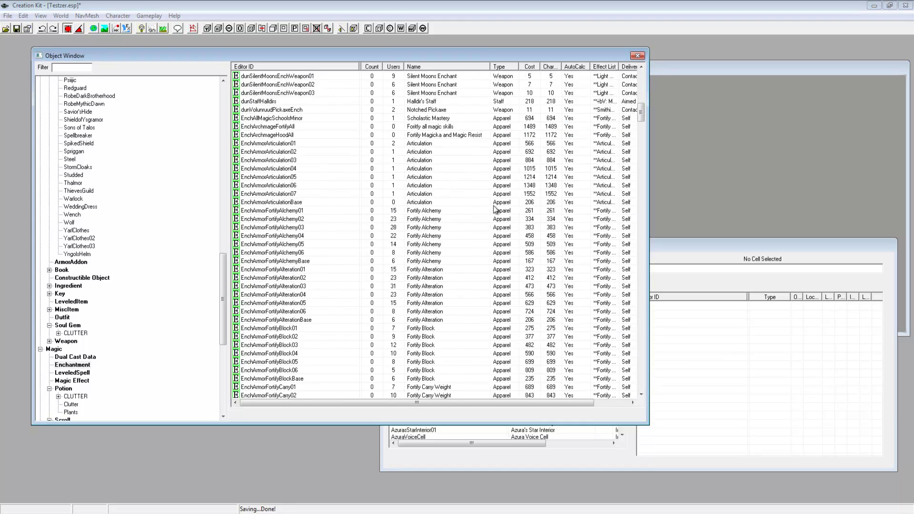
{"action": "left_click", "coordinate": [421, 195]}
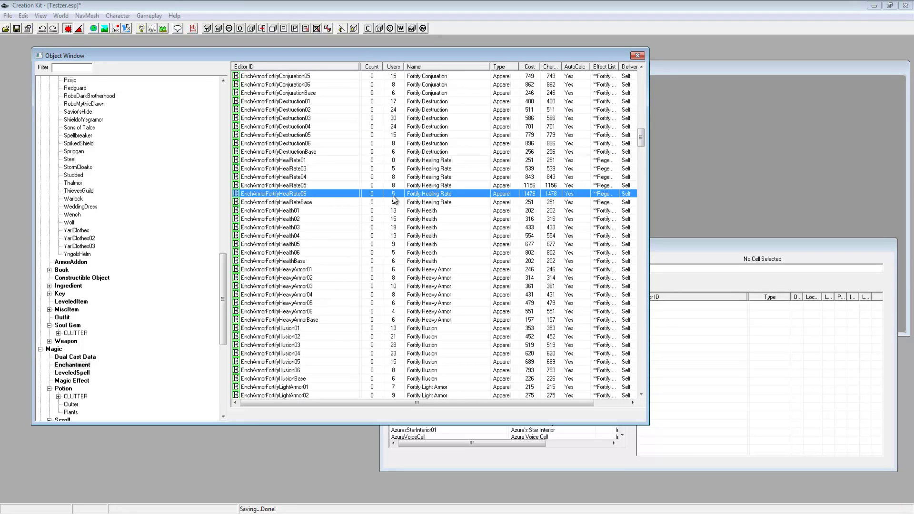
{"action": "left_click", "coordinate": [293, 186]}
{"action": "scroll", "coordinate": [309, 230], "scroll_direction": "down", "scroll_amount": 5}
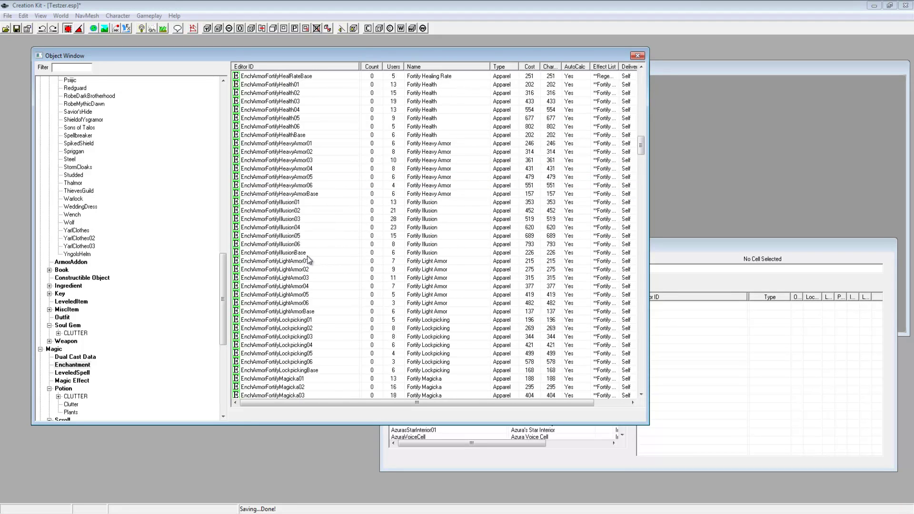
{"action": "left_click", "coordinate": [313, 261]}
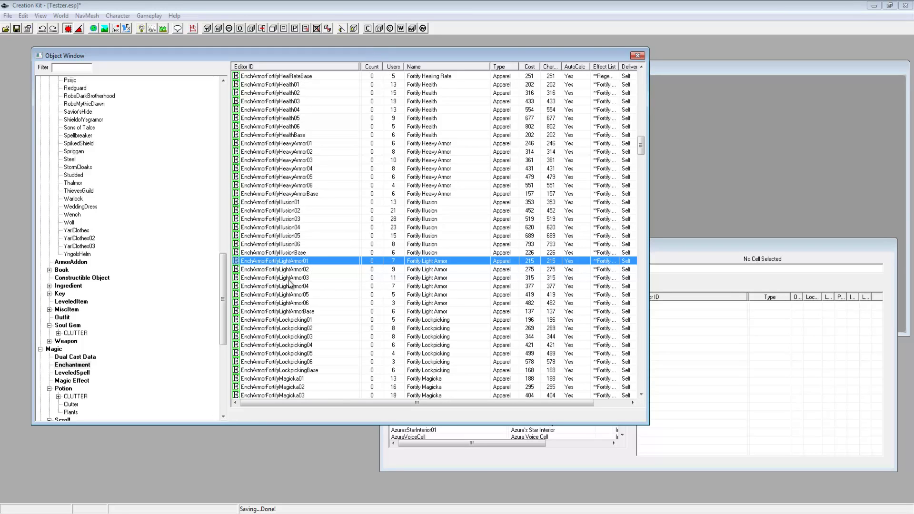
{"action": "left_click", "coordinate": [304, 301]}
- Duplicate EnchArmorFortifyLightArmor06 and open the copy for editing
{"action": "right_click", "coordinate": [304, 302]}
{"action": "left_click", "coordinate": [333, 328]}
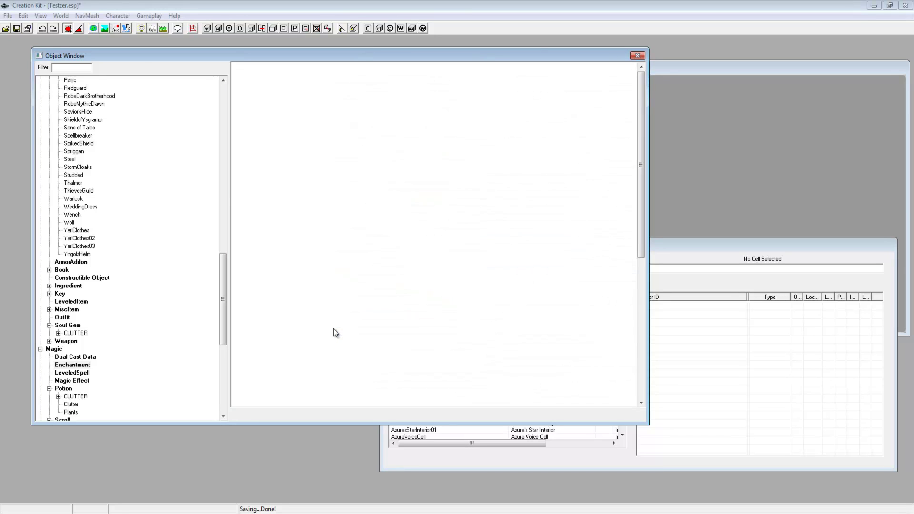
{"action": "left_click", "coordinate": [327, 311]}
{"action": "right_click", "coordinate": [327, 311]}
{"action": "left_click", "coordinate": [339, 332]}
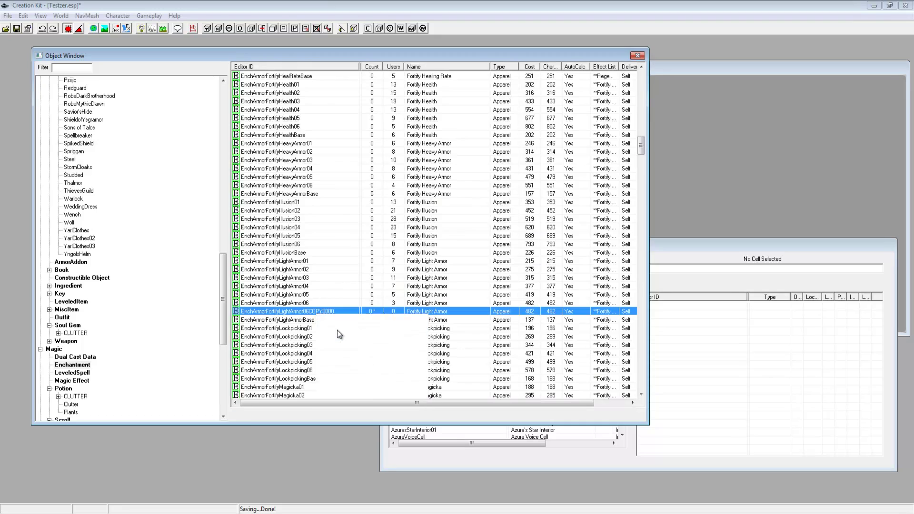
- Set the copy's ID to 000GordonsSlippersEnch and name to Fortify Gordons Slippers
{"action": "double_click", "coordinate": [347, 208]}
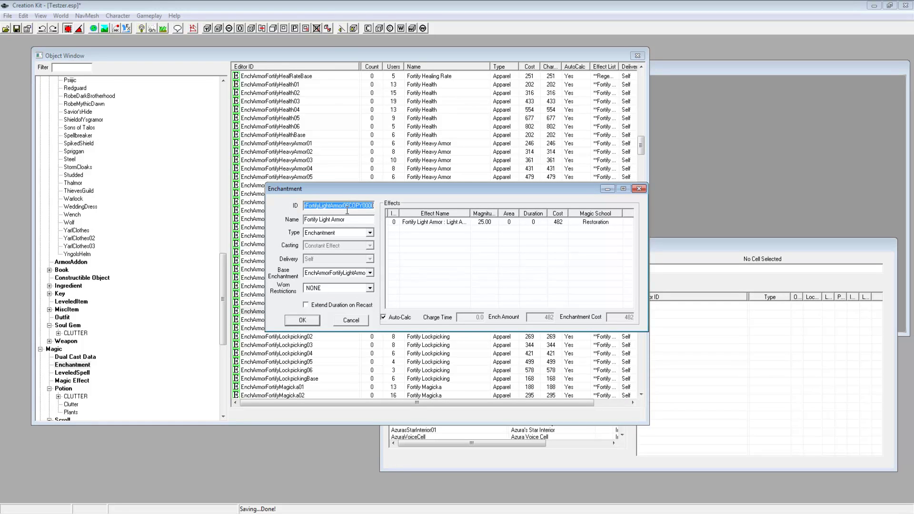
{"action": "type", "text": "000GordonsSlippersEnch"}
{"action": "key", "text": "Tab"}
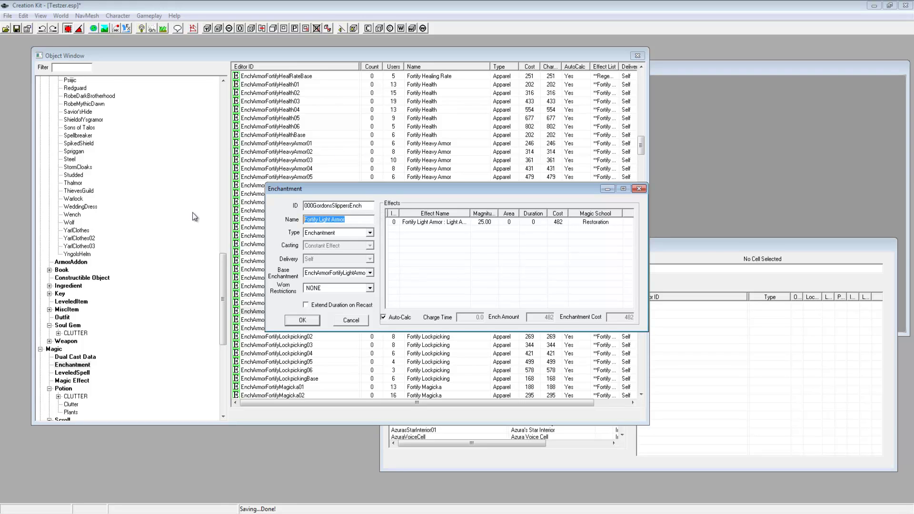
{"action": "type", "text": "Fortify Gordons Slippers"}
- Raise the Fortify Light Armor effect to magnitude 40 and save the edited copy
{"action": "left_click", "coordinate": [431, 223]}
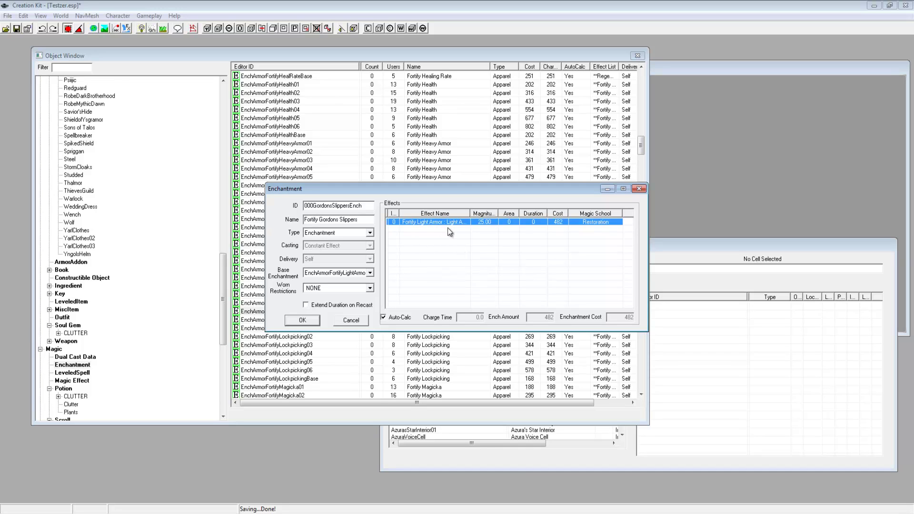
{"action": "right_click", "coordinate": [435, 222]}
{"action": "left_click", "coordinate": [455, 239]}
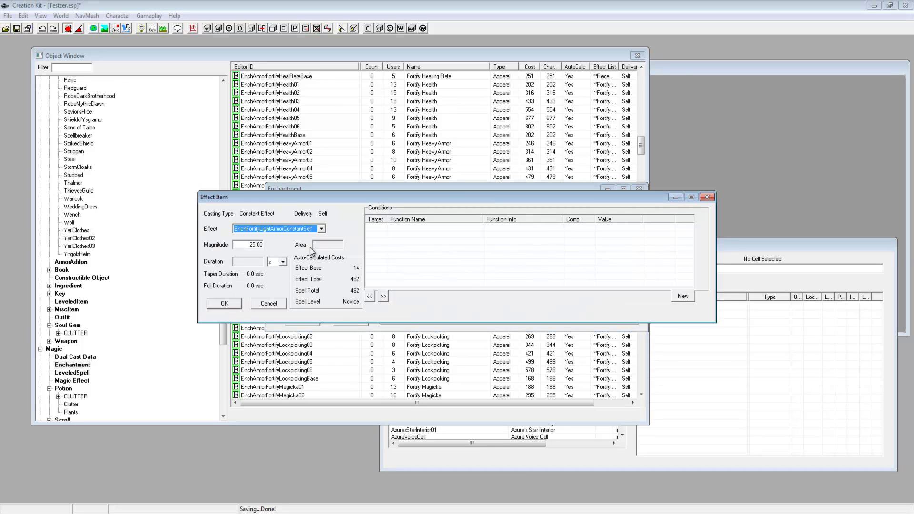
{"action": "double_click", "coordinate": [256, 244]}
{"action": "type", "text": "40"}
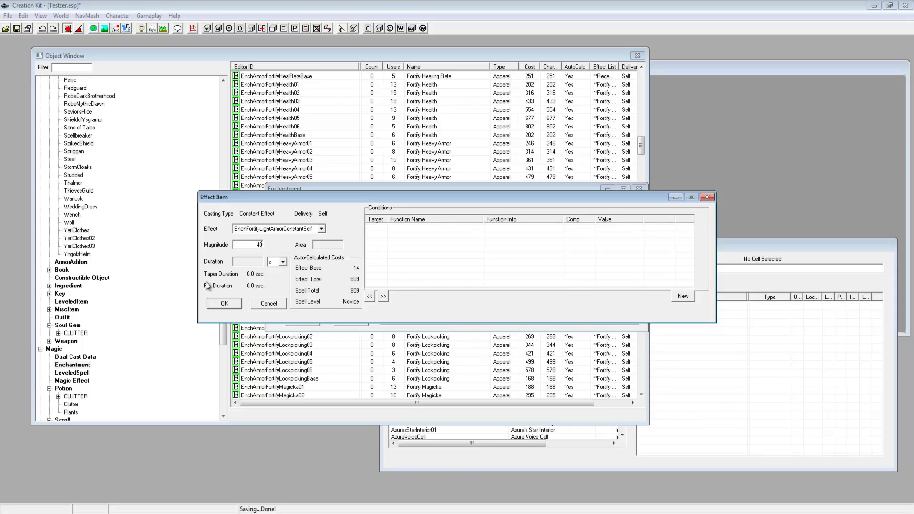
{"action": "left_click", "coordinate": [230, 304]}
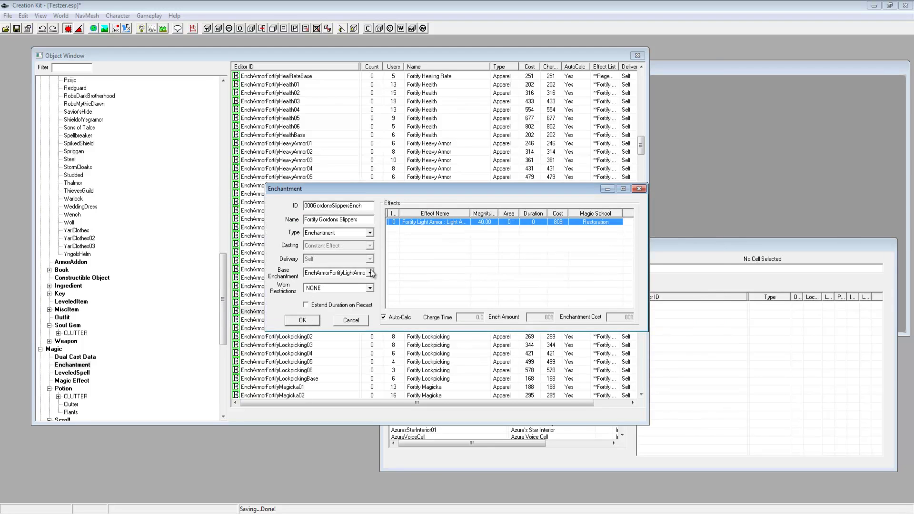
{"action": "left_click", "coordinate": [398, 299]}
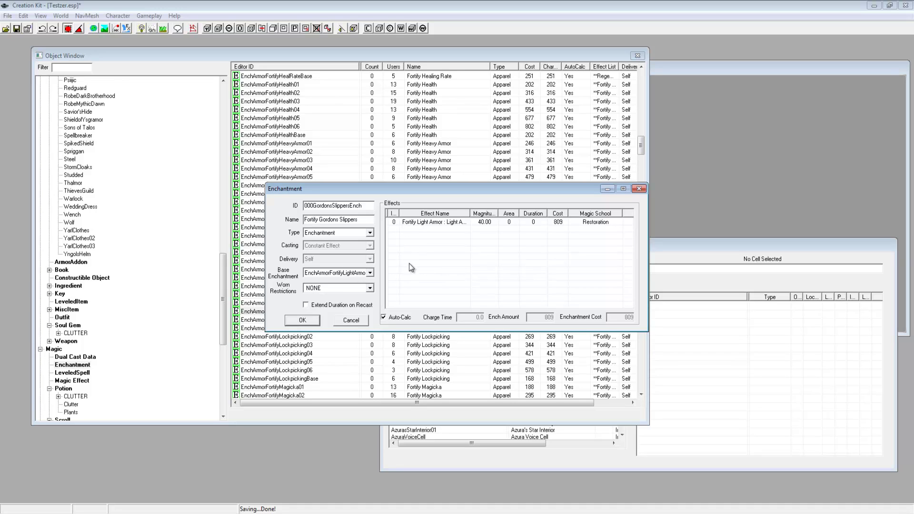
{"action": "left_click", "coordinate": [307, 326]}
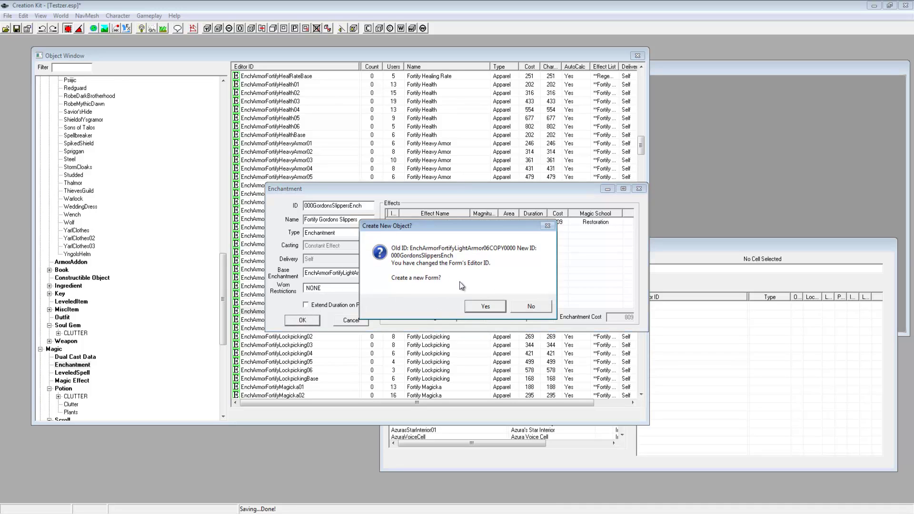
{"action": "left_click", "coordinate": [526, 304]}
- Enchant Gordons Slippers with 000GordonsSlippersEnch and save the armor record
{"action": "left_click", "coordinate": [486, 299]}
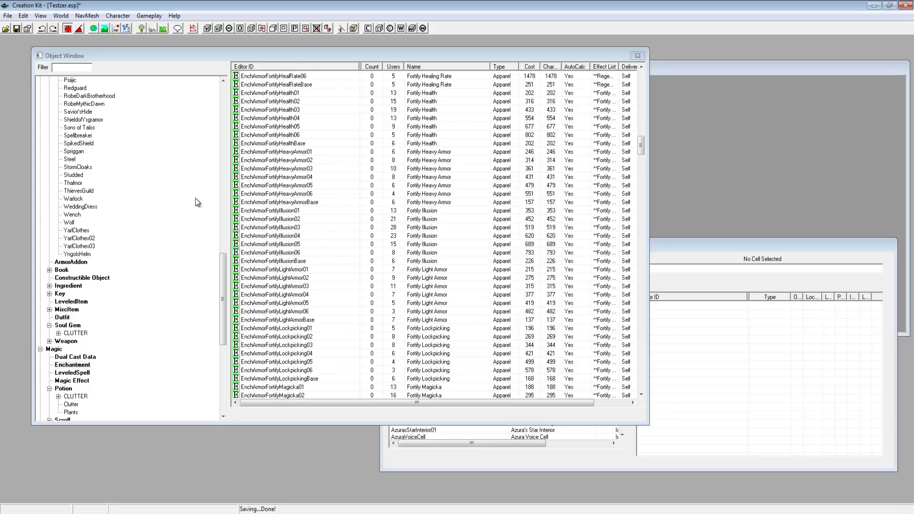
{"action": "left_click_drag", "start_coordinate": [224, 282], "coordinate": [223, 138]}
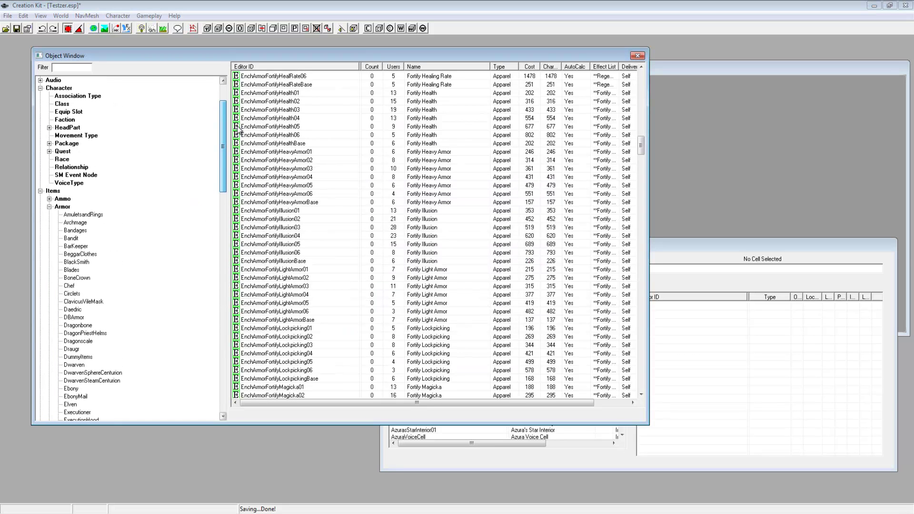
{"action": "left_click", "coordinate": [69, 207]}
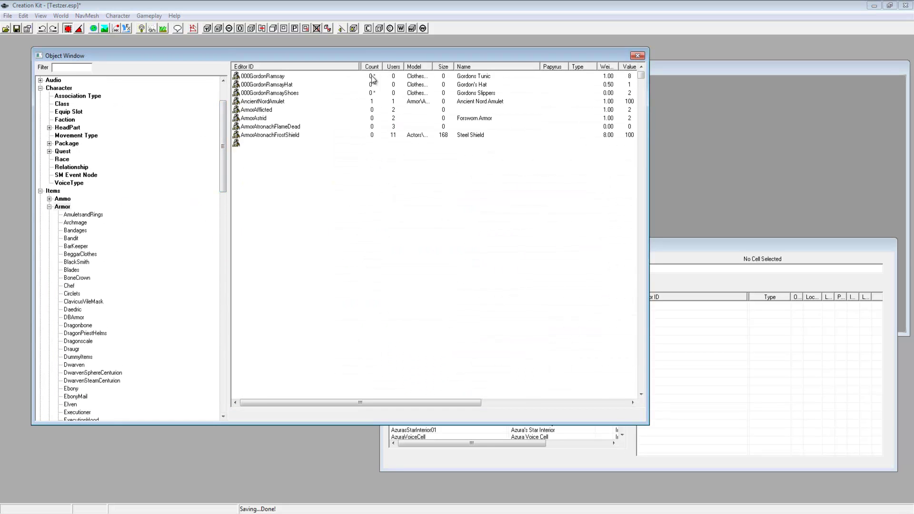
{"action": "double_click", "coordinate": [287, 93]}
{"action": "left_click", "coordinate": [336, 167]}
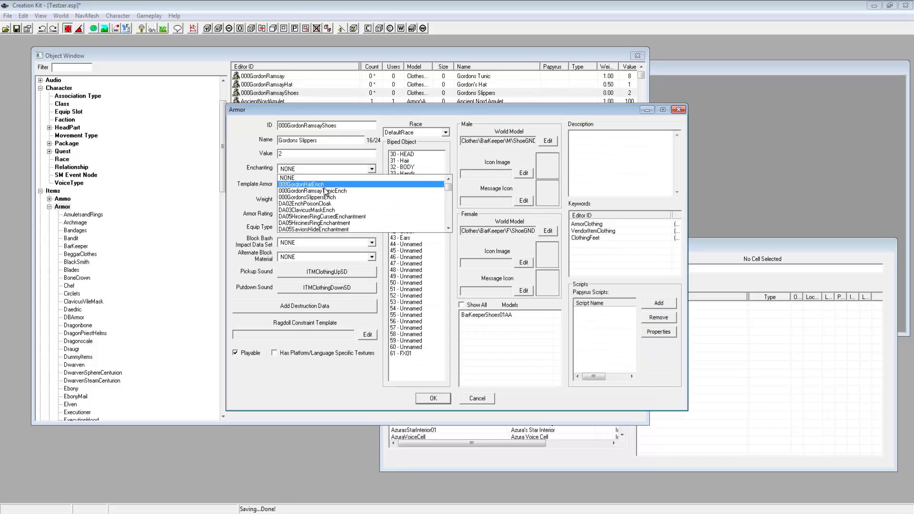
{"action": "left_click", "coordinate": [320, 198]}
{"action": "left_click", "coordinate": [327, 154]}
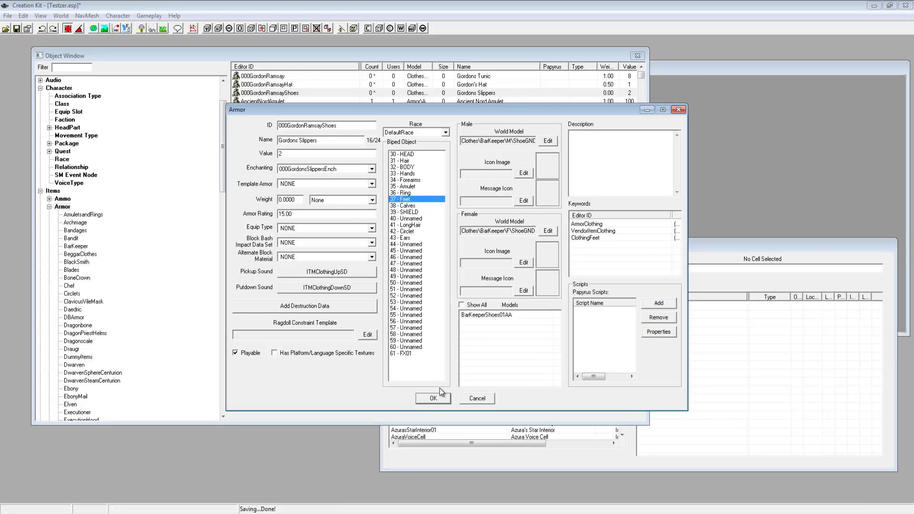
{"action": "left_click", "coordinate": [432, 398]}
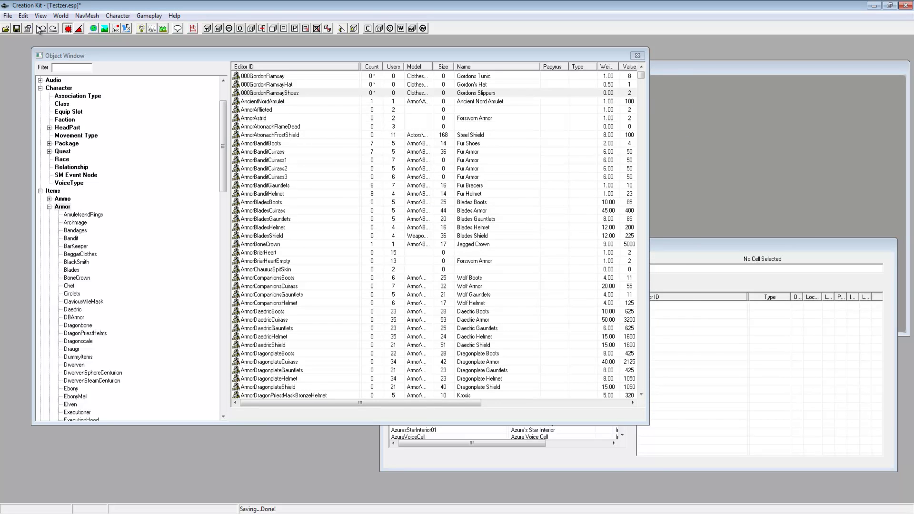
- Save the Testzer.esp plugin and check the Gordon clothing entries
{"action": "left_click", "coordinate": [16, 29]}
{"action": "left_click", "coordinate": [338, 169]}
{"action": "left_click", "coordinate": [291, 94]}
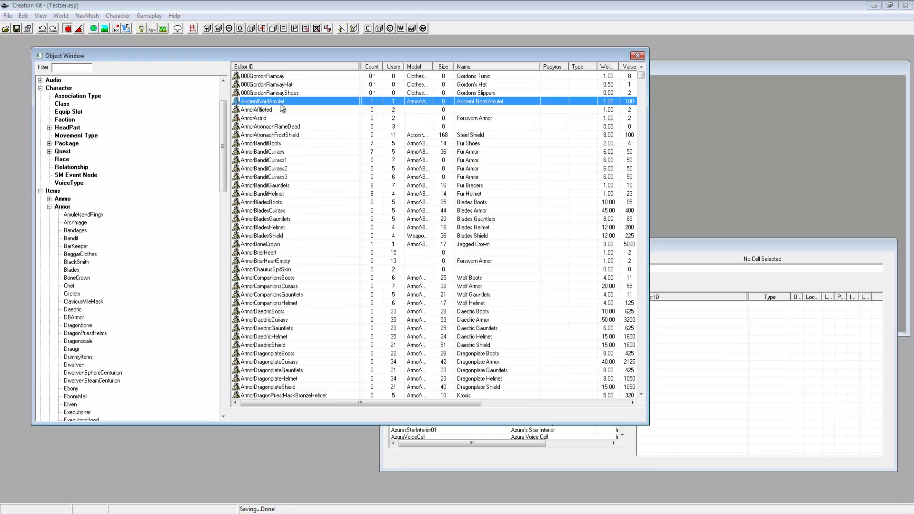
{"action": "left_click", "coordinate": [303, 85]}
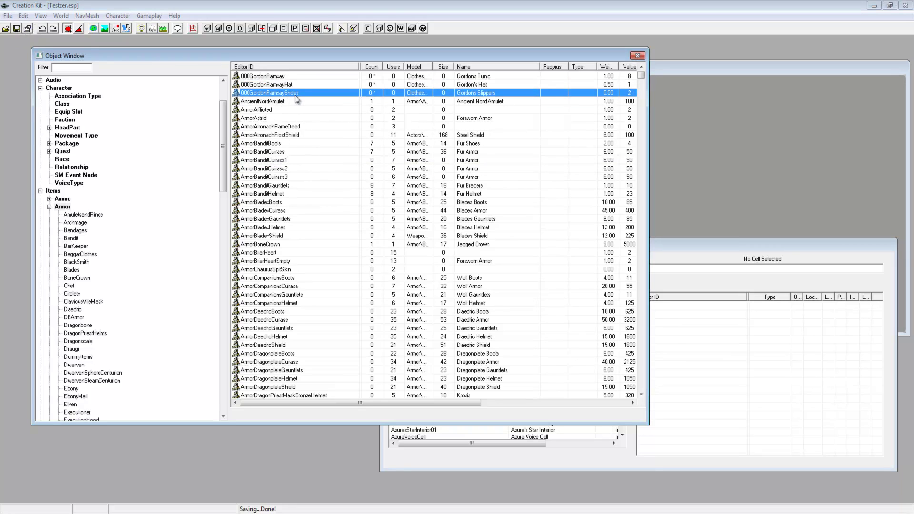
{"action": "left_click", "coordinate": [296, 76]}
{"action": "left_click", "coordinate": [297, 85]}
{"action": "left_click", "coordinate": [298, 93]}
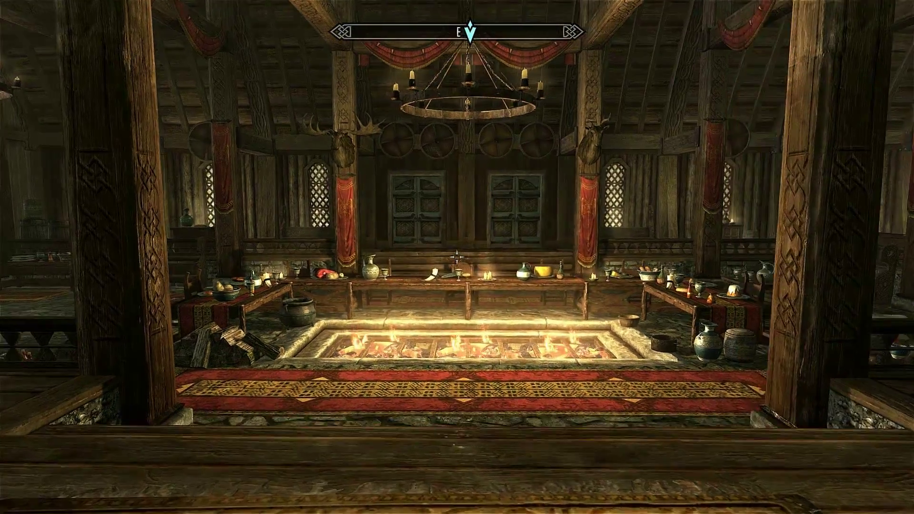
- Walk up to the window table, take the tunic, hat and slippers, then open the menu
{"action": "key", "text": "w"}
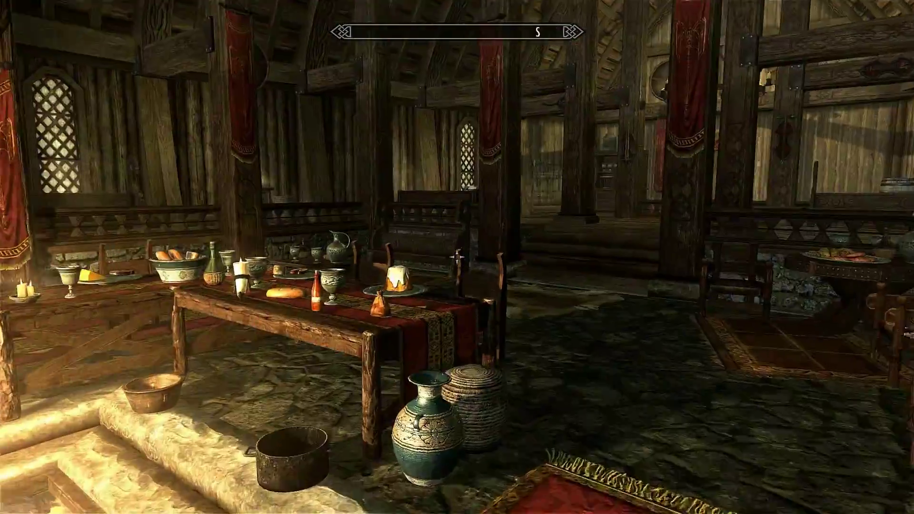
{"action": "key", "text": "w"}
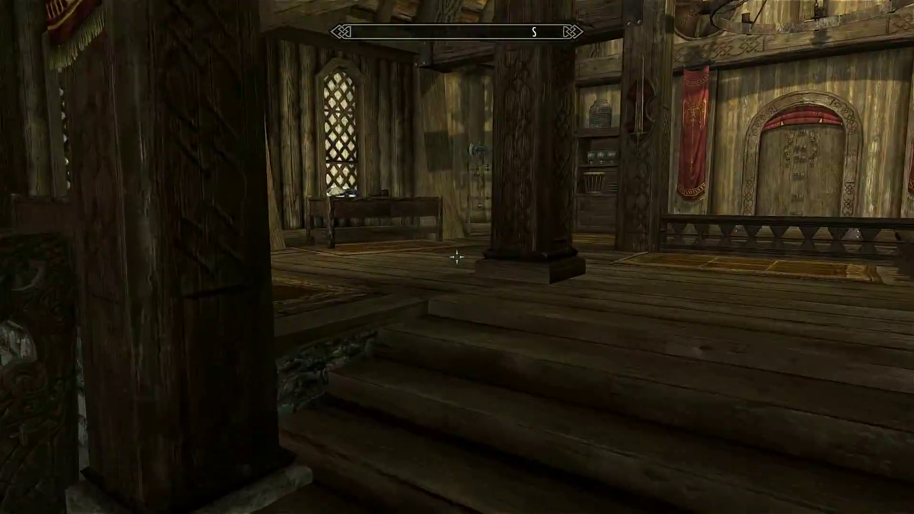
{"action": "key", "text": "w"}
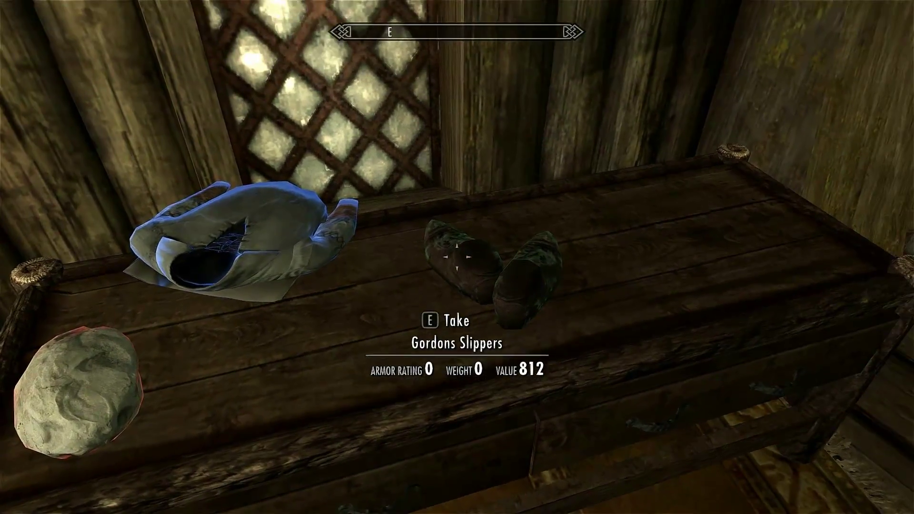
{"action": "key", "text": "s"}
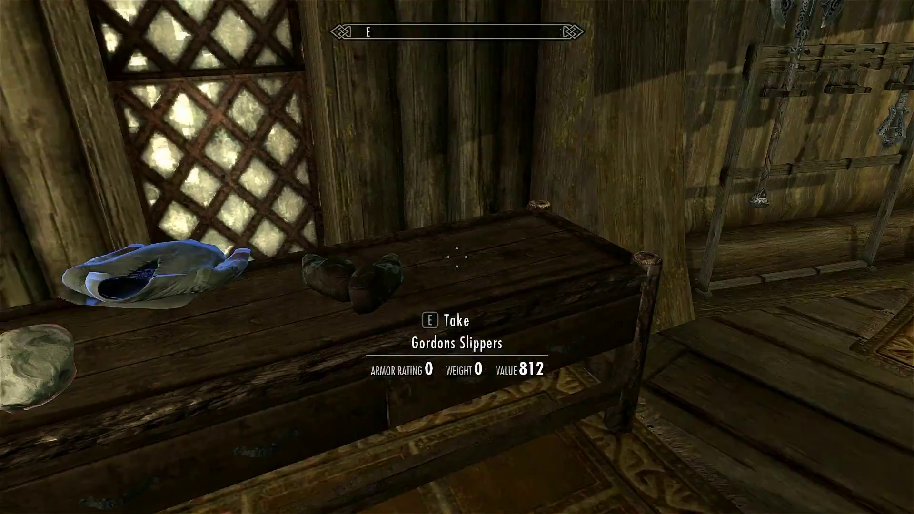
{"action": "key", "text": "w"}
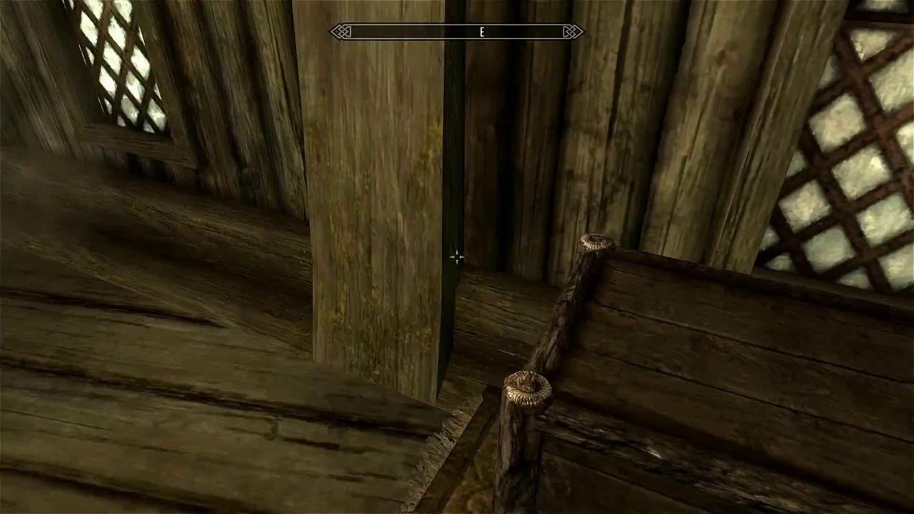
{"action": "key", "text": "Tab"}
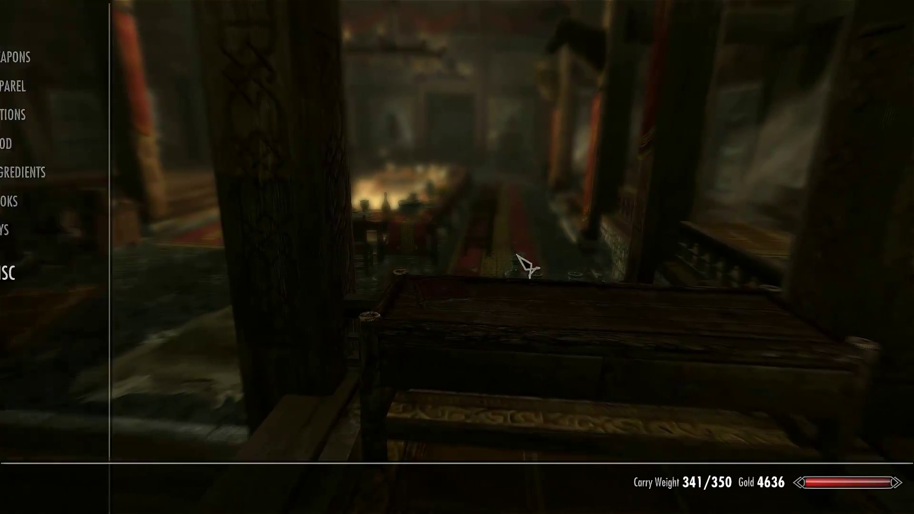
- Show the Apparel items in the Skyrim inventory to find Gordon's Hat, Tunic and Slippers
{"action": "left_click", "coordinate": [55, 96]}
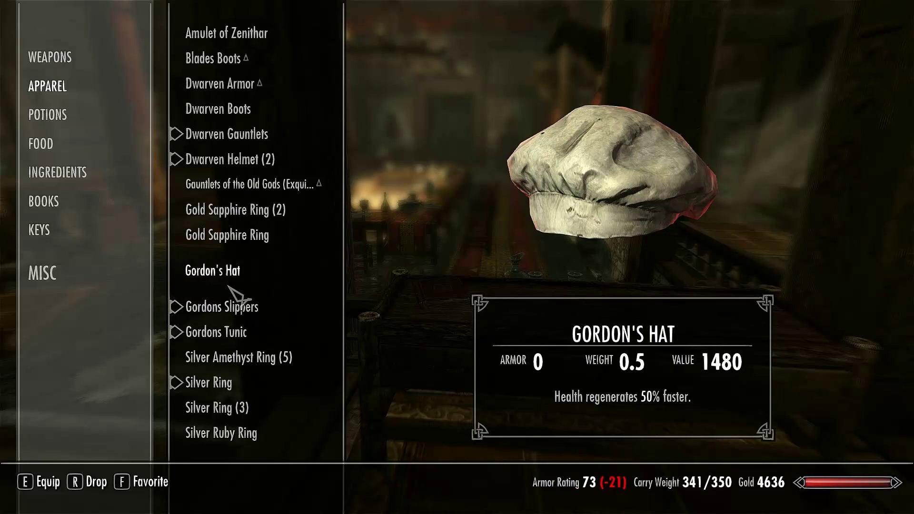
- Leave the inventory, walk down the hall rug to the fire pit, and bring up the console in first person
{"action": "key", "text": "Tab"}
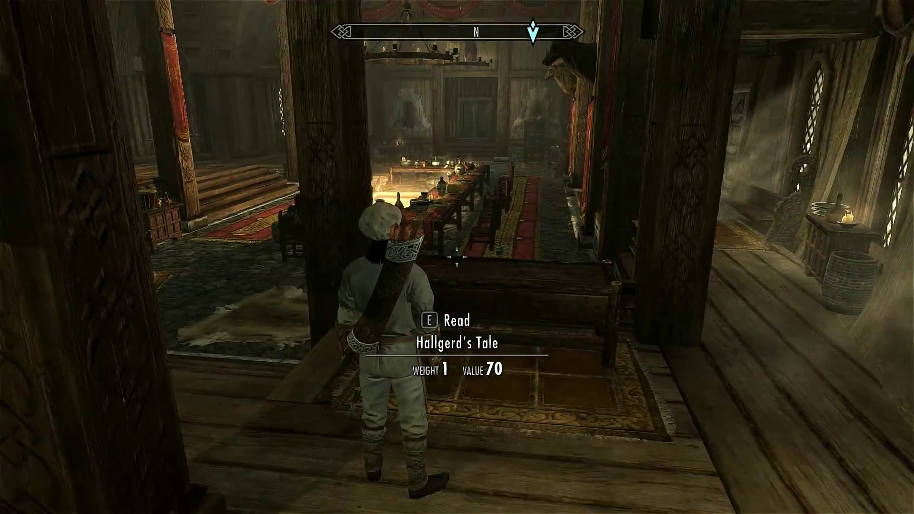
{"action": "key", "text": "w"}
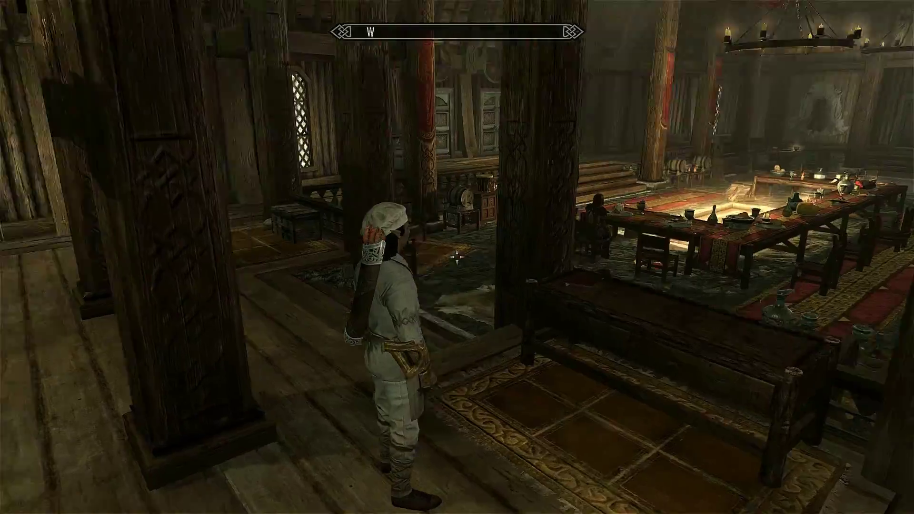
{"action": "key", "text": "w"}
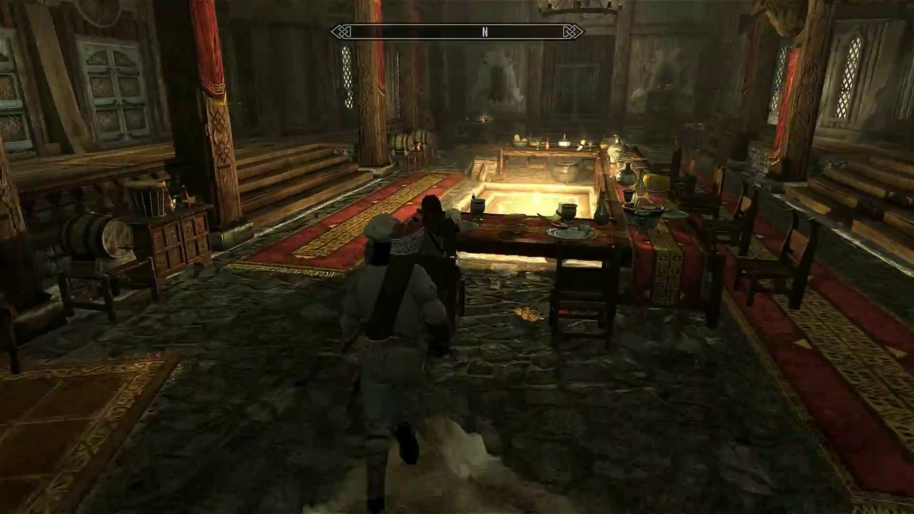
{"action": "key", "text": "w"}
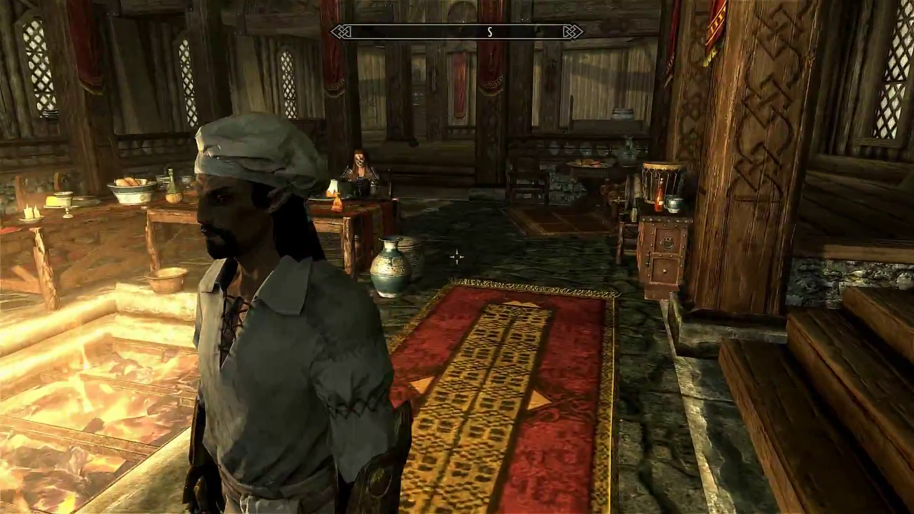
{"action": "key", "text": "w"}
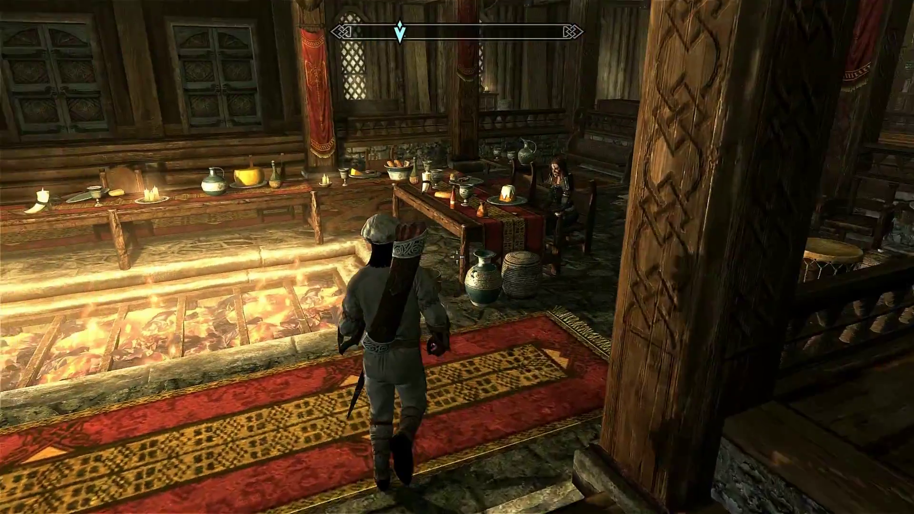
{"action": "key", "text": "f"}
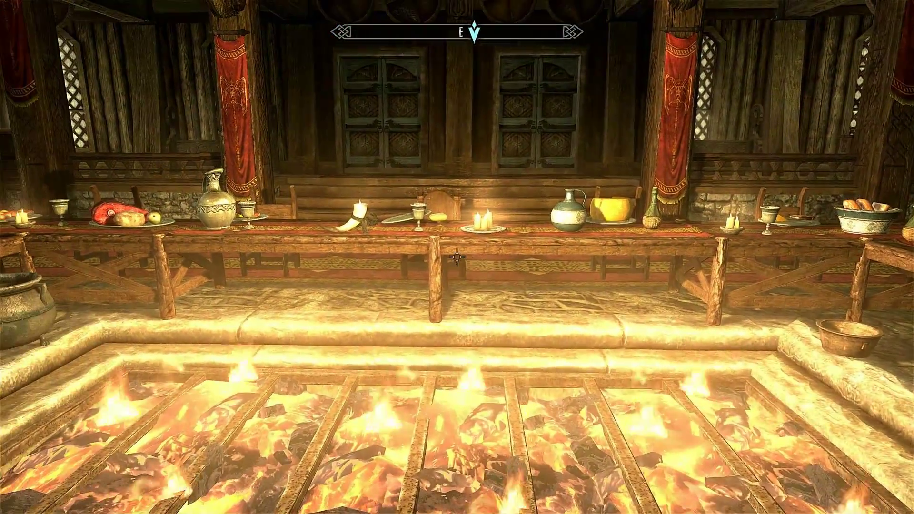
{"action": "key", "text": "grave"}
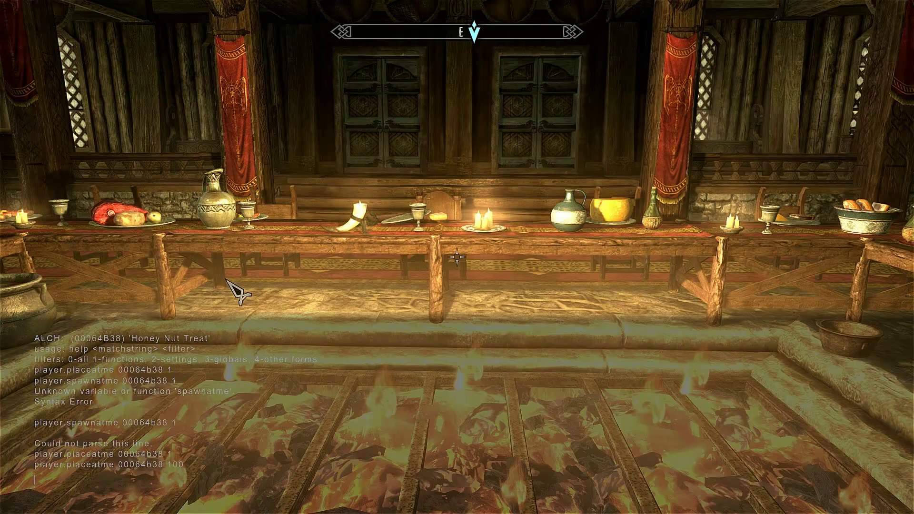
{"action": "key", "text": "grave"}
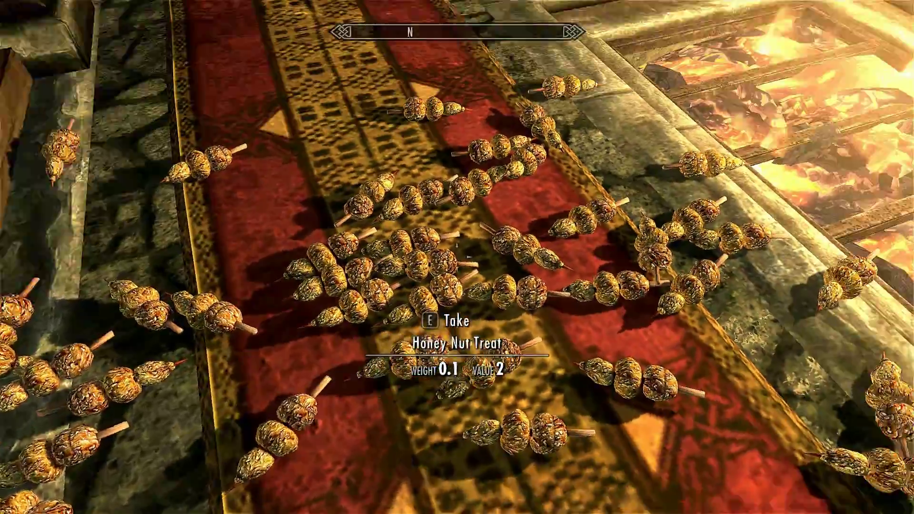
{"action": "key", "text": "w"}
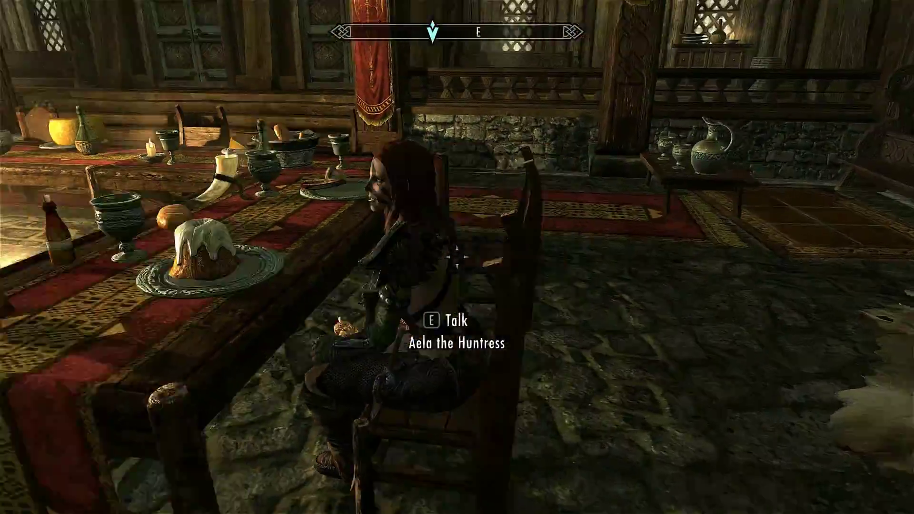
{"action": "key", "text": "w"}
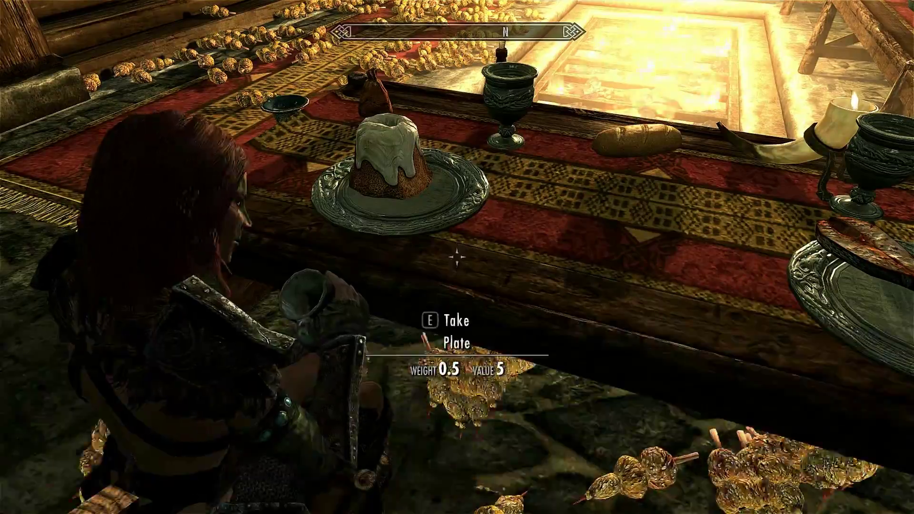
{"action": "key", "text": "s"}
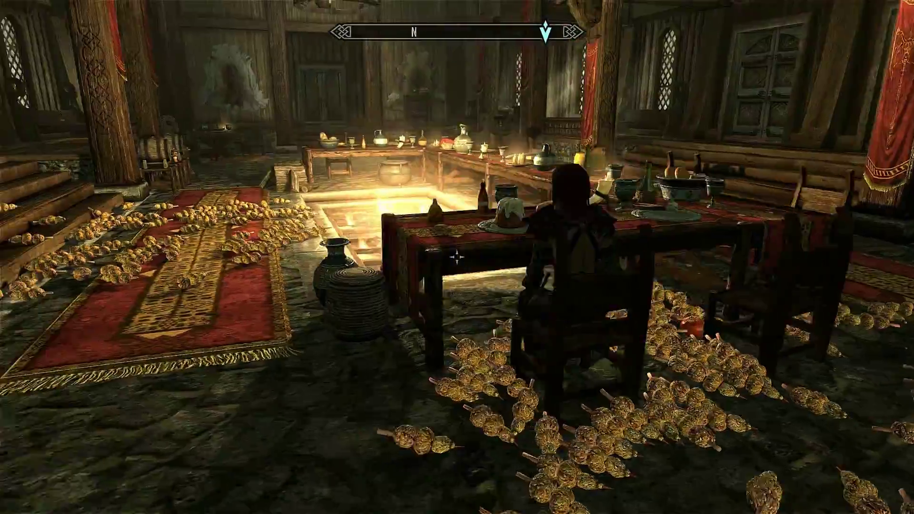
{"action": "key", "text": "w"}
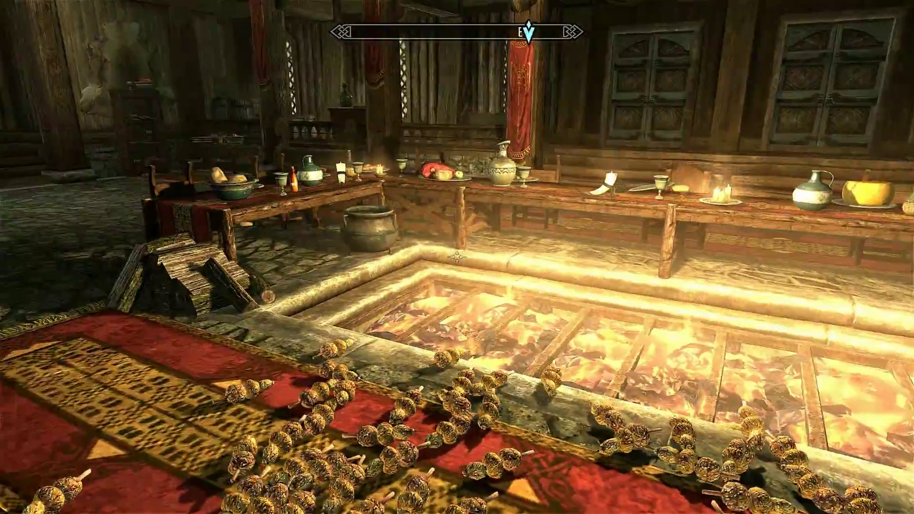
{"action": "key", "text": "w"}
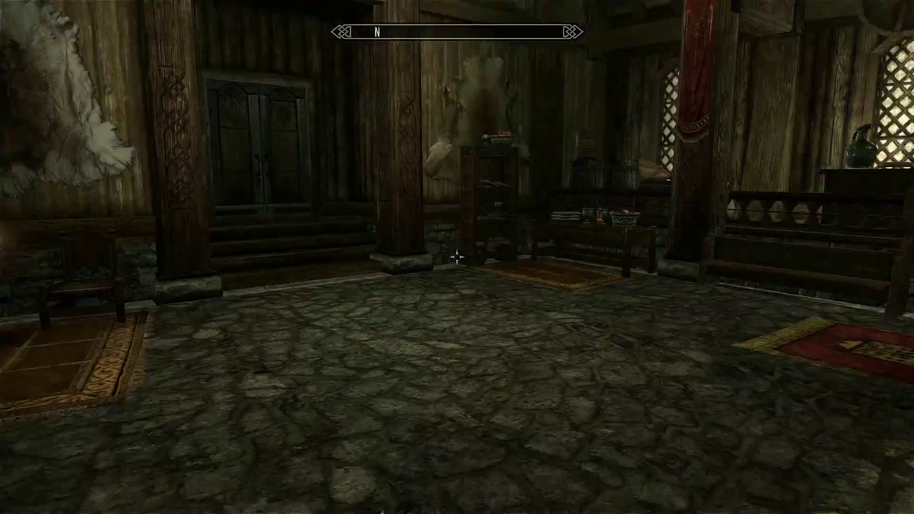
{"action": "key", "text": "w"}
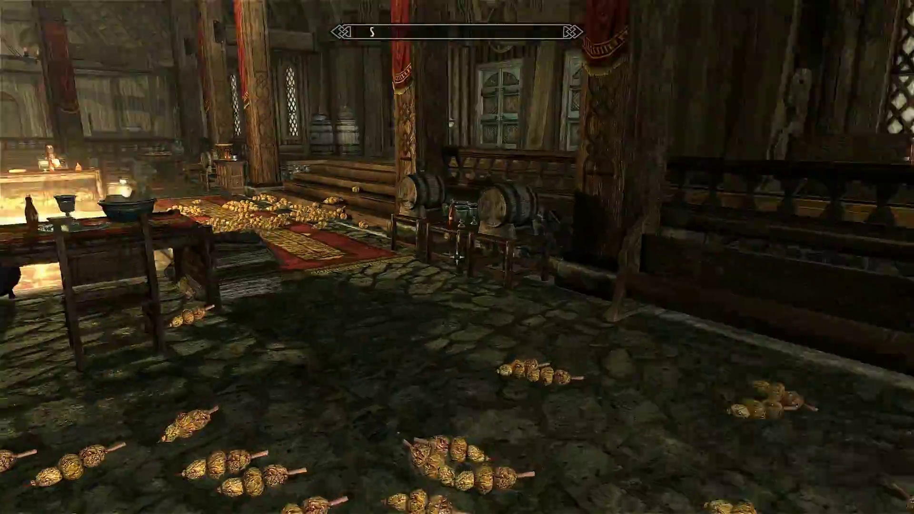
{"action": "key", "text": "w"}
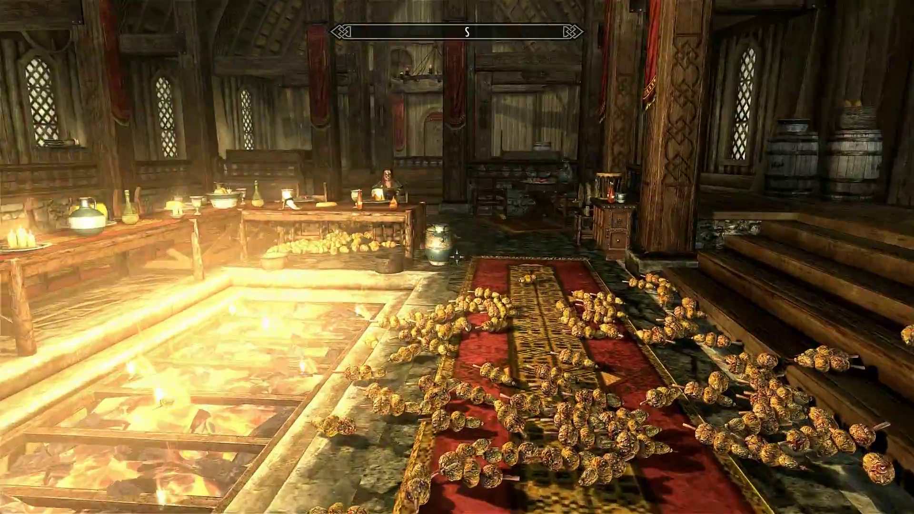
{"action": "key", "text": "w"}
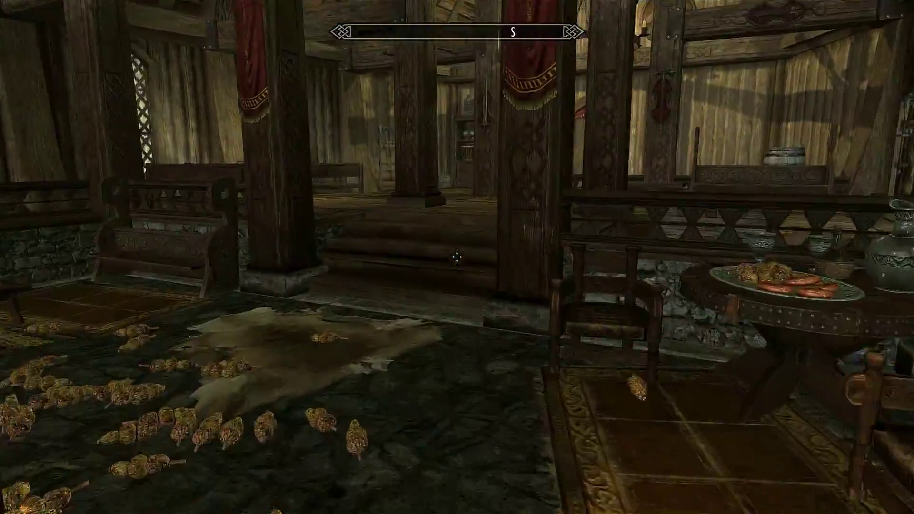
{"action": "key", "text": "w"}
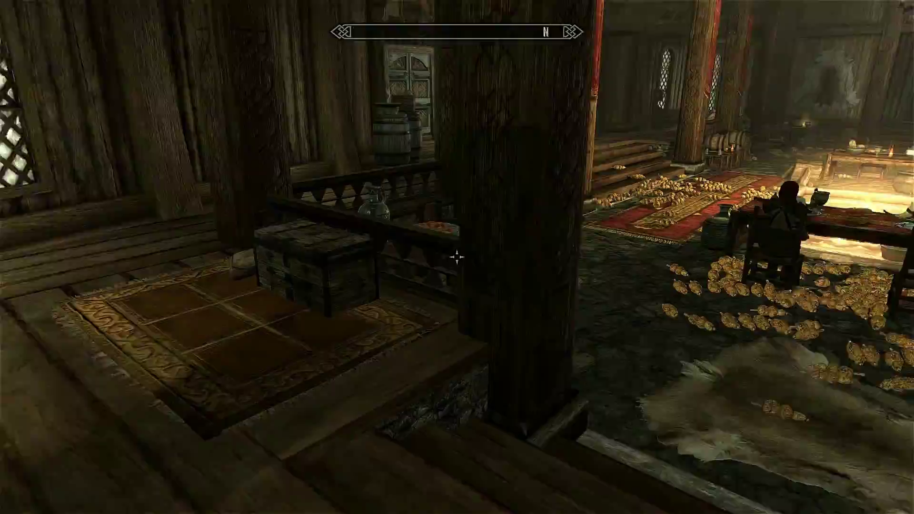
{"action": "key", "text": "w"}
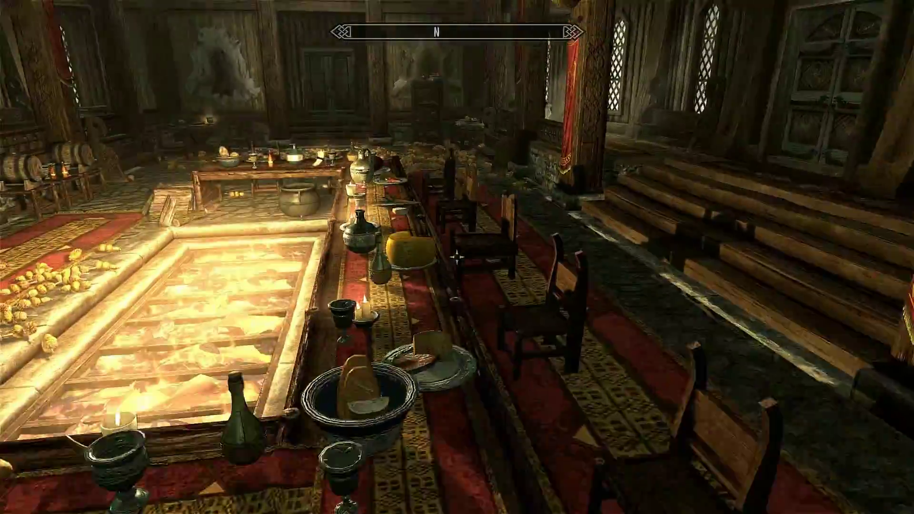
{"action": "key", "text": "w"}
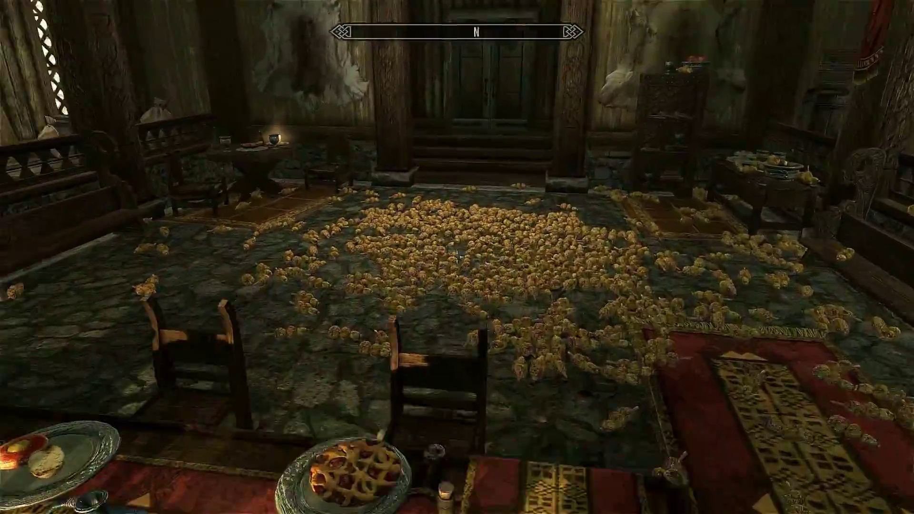
{"action": "key", "text": "w"}
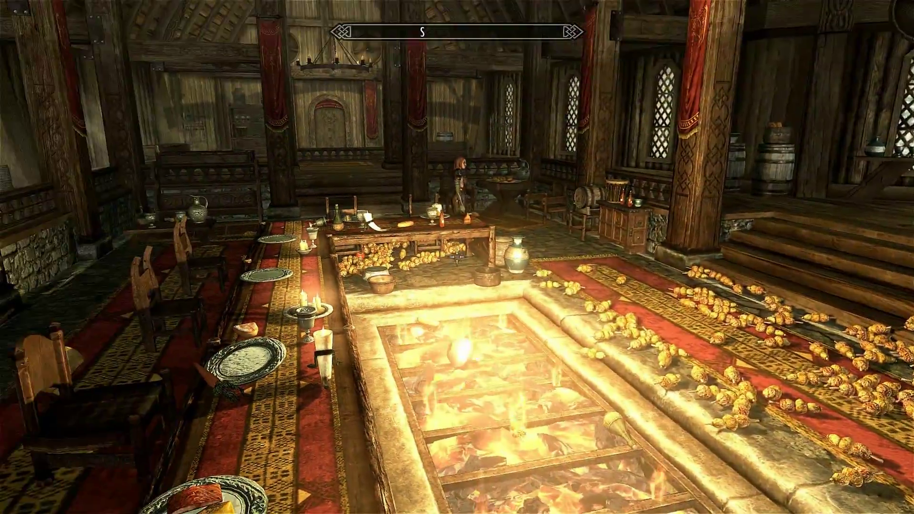
- Spawn another batch of Honey Nut Treats with player.placeatme 00064b38 5
{"action": "key", "text": "s"}
{"action": "key", "text": "grave"}
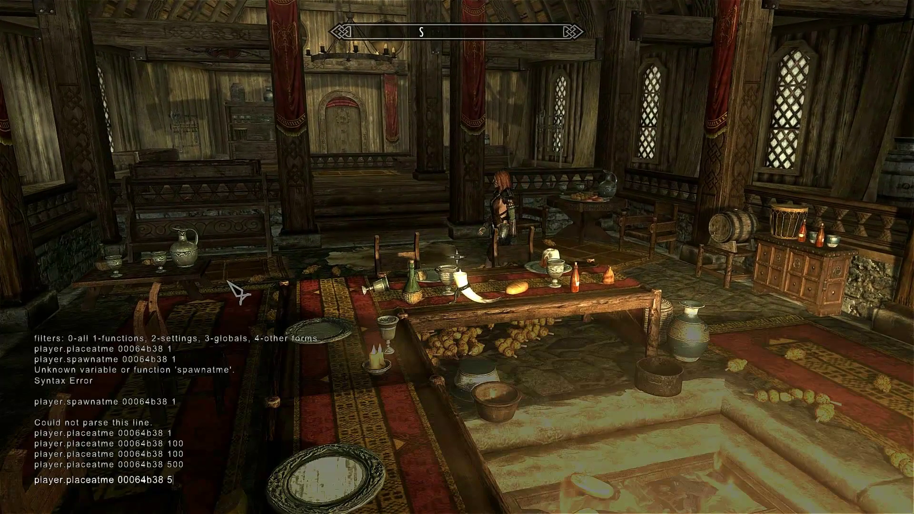
{"action": "key", "text": "grave"}
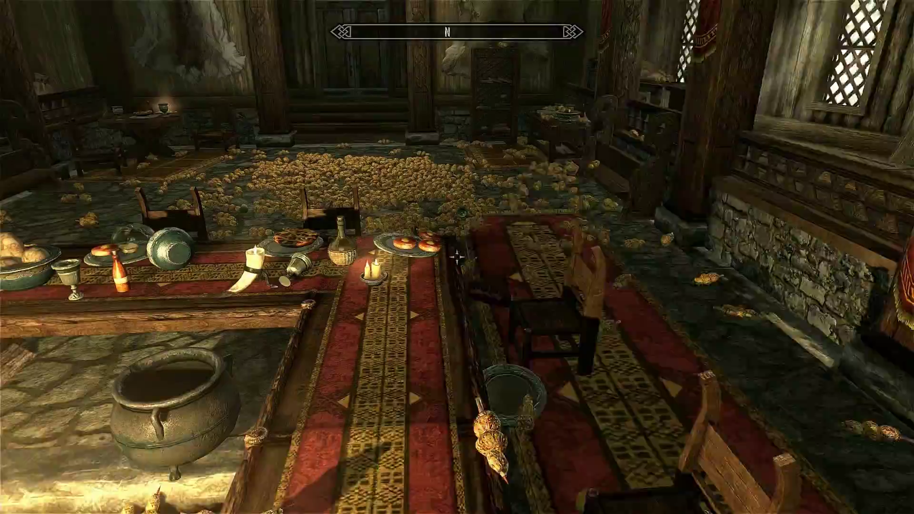
- View the chef-outfitted character in third person, walking toward the far end of the hall
{"action": "key", "text": "w"}
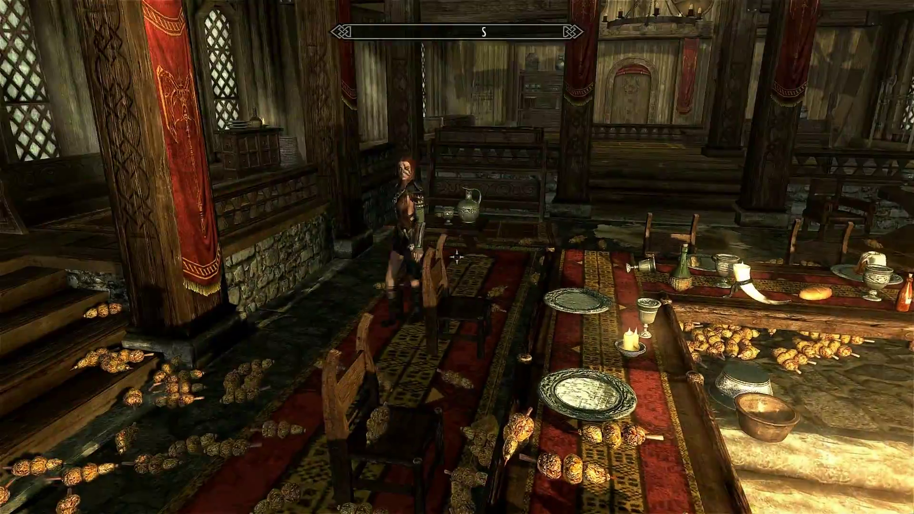
{"action": "key", "text": "f"}
{"action": "key", "text": "w"}
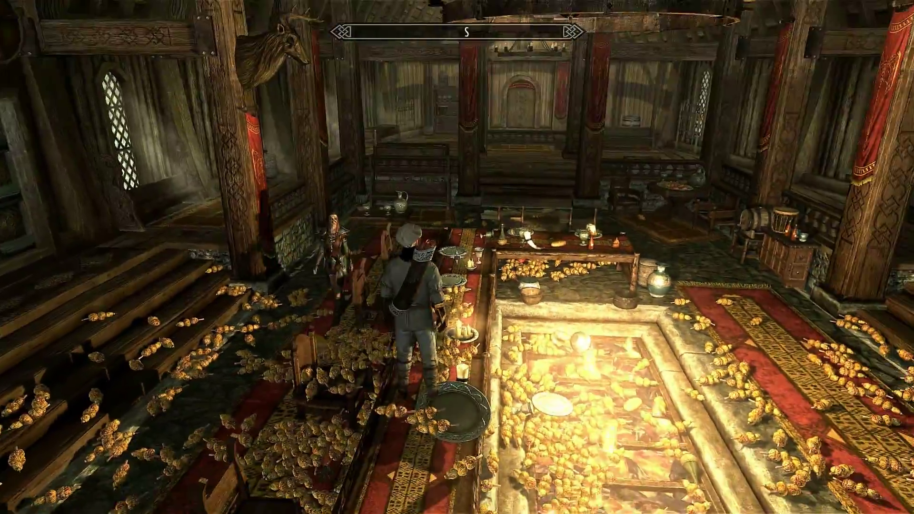
{"action": "key", "text": "w"}
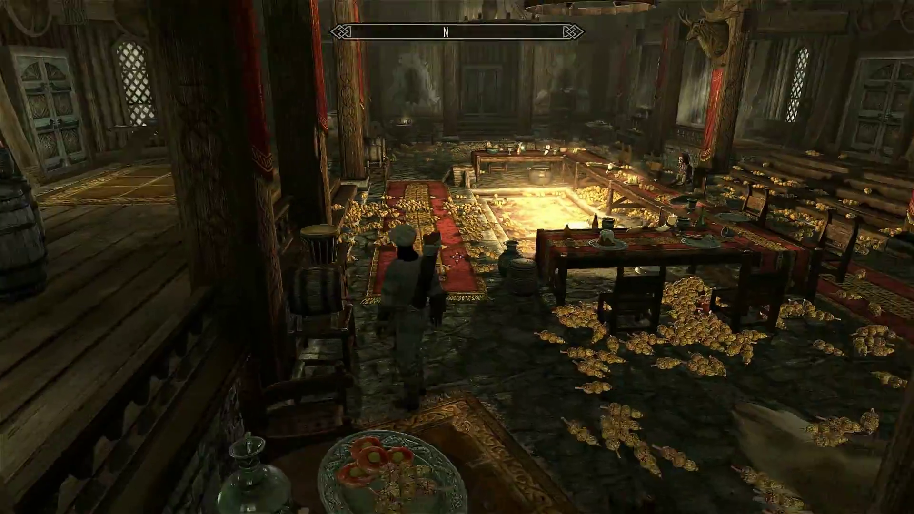
{"action": "key", "text": "w"}
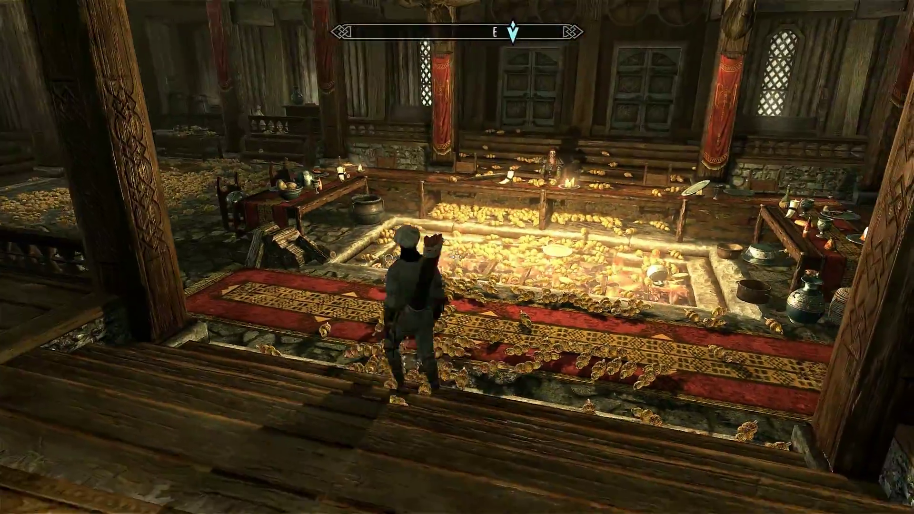
{"action": "key", "text": "w"}
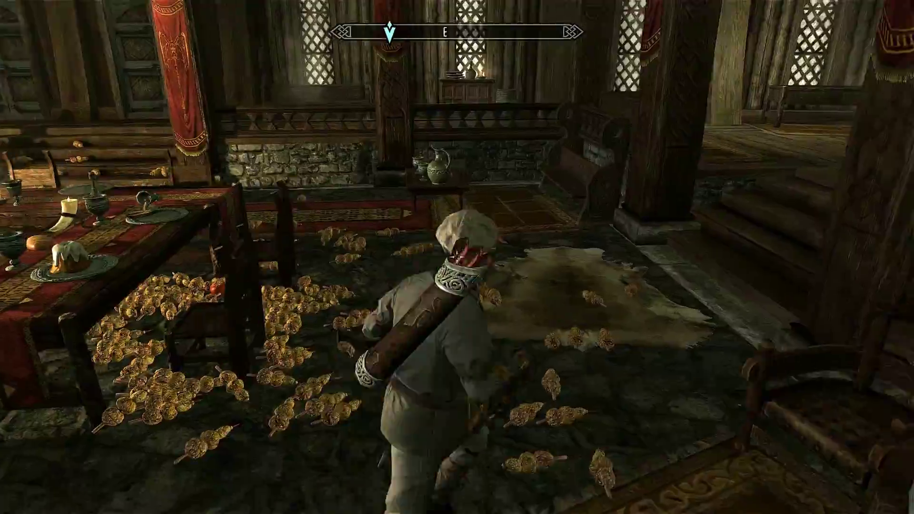
{"action": "key", "text": "w"}
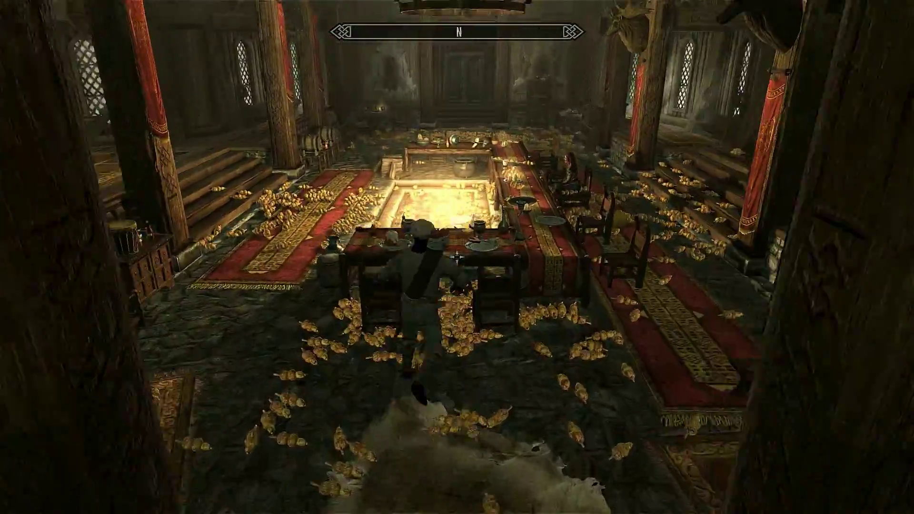
{"action": "key", "text": "w"}
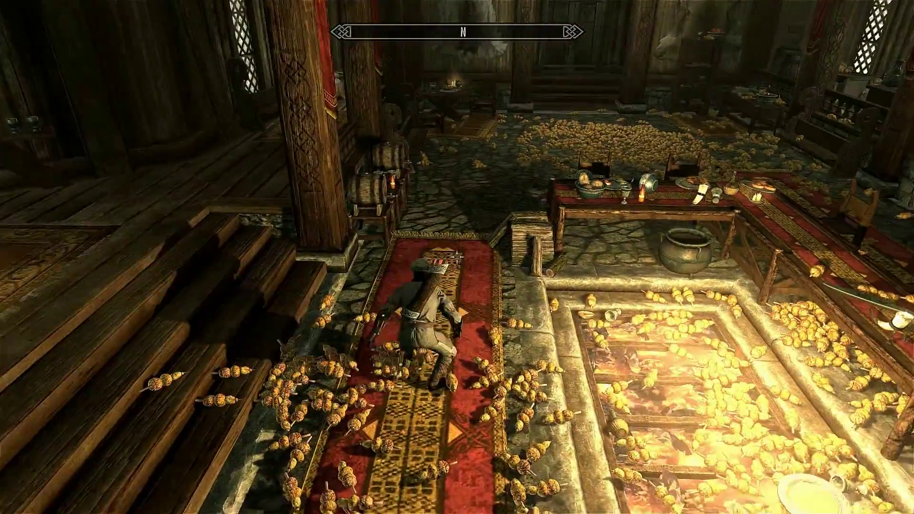
{"action": "key", "text": "w"}
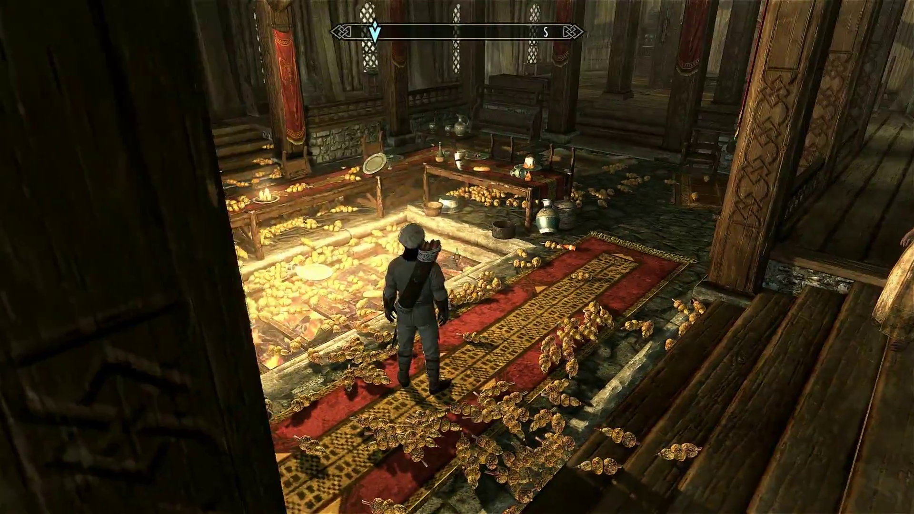
{"action": "key", "text": "w"}
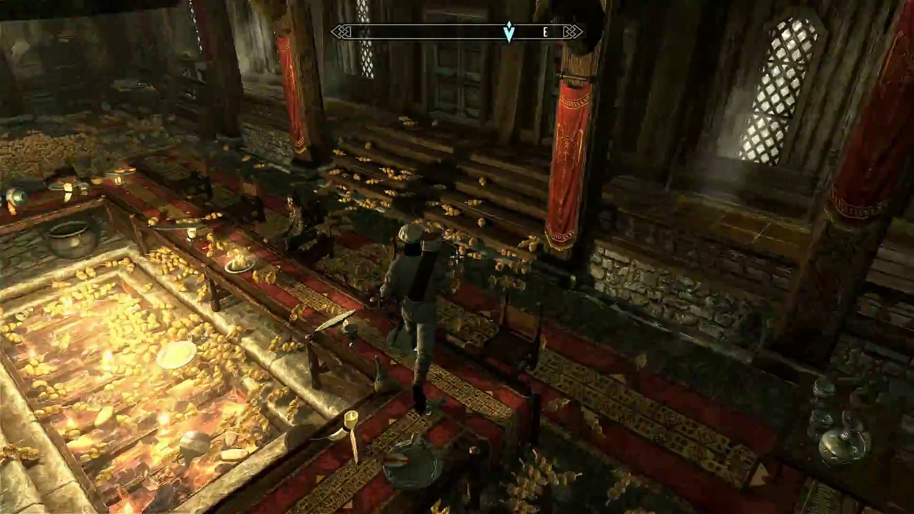
{"action": "key", "text": "w"}
{"action": "key", "text": "w"}
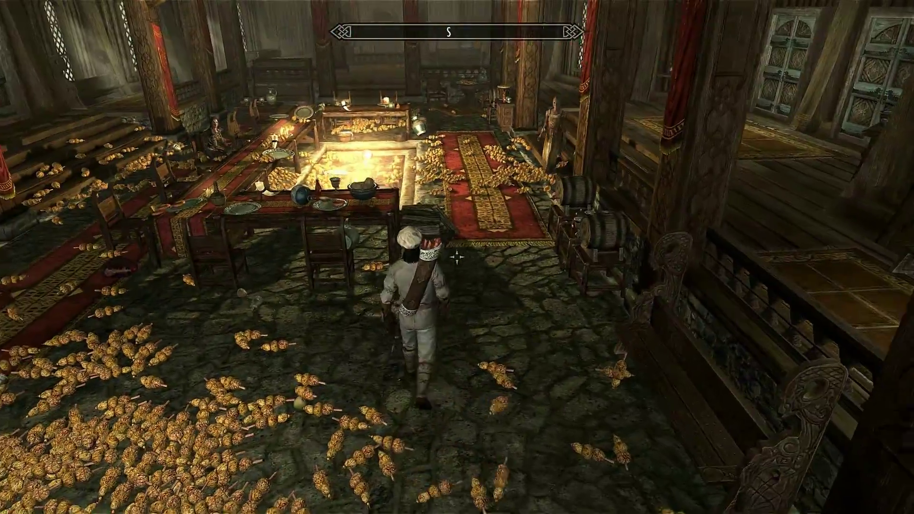
{"action": "key", "text": "w"}
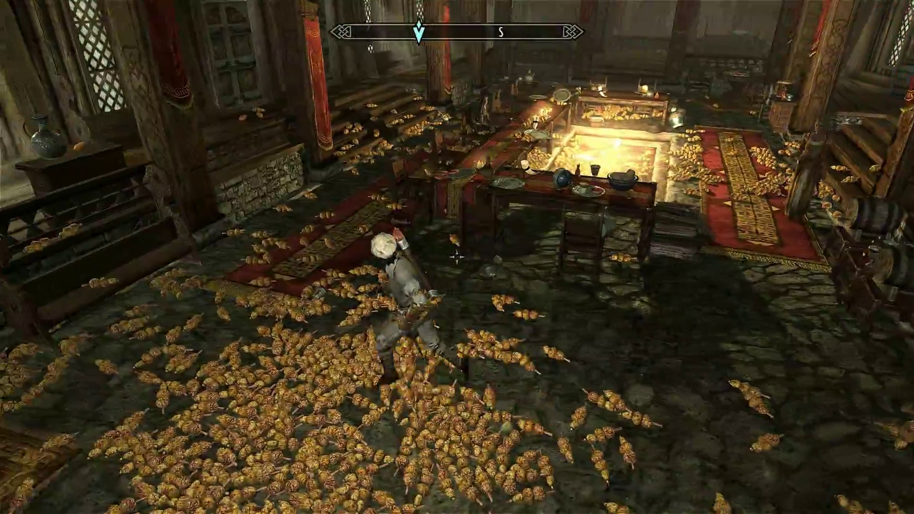
{"action": "key", "text": "w"}
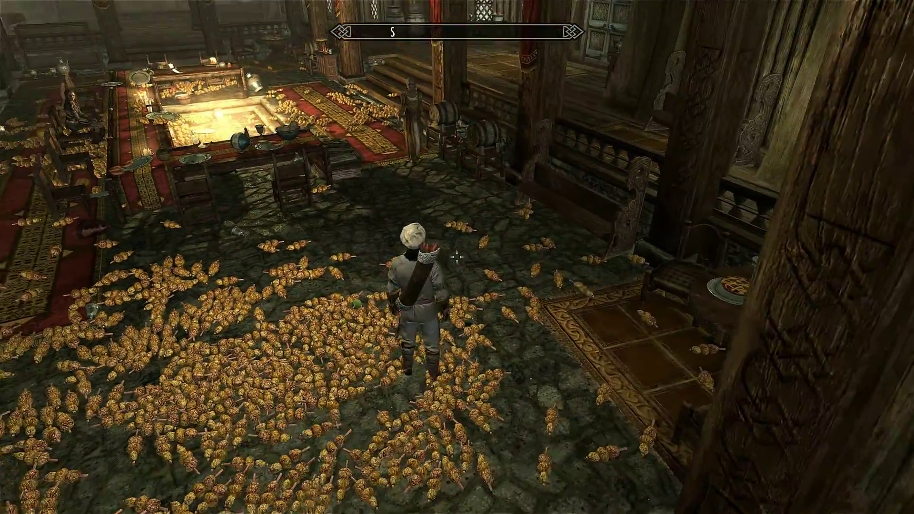